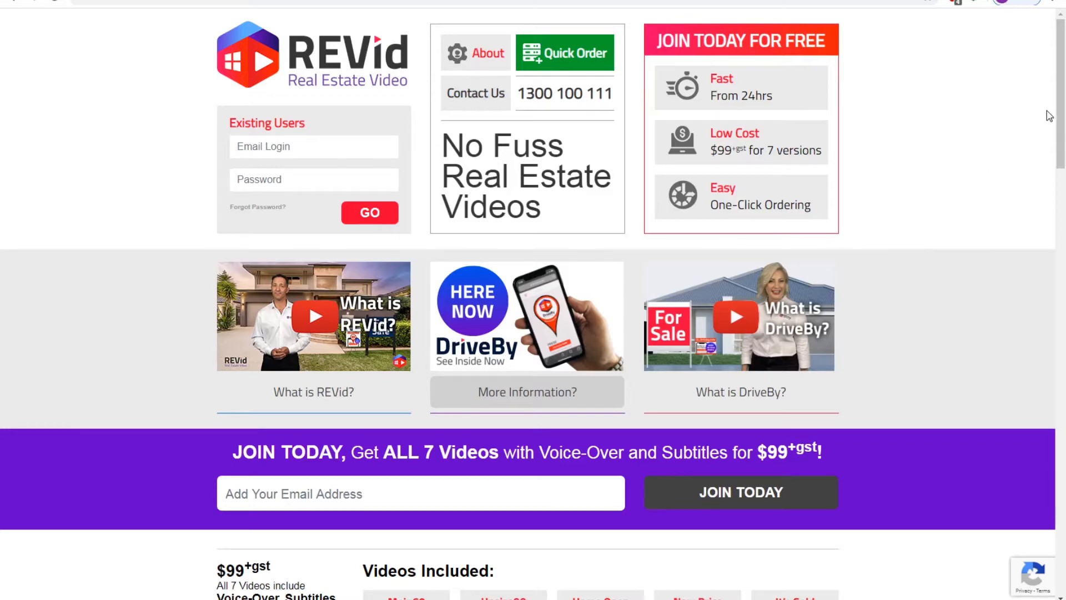
Scroll to the REVid home page footer and open the Tips and Hints Centre
{"action": "left_click_drag", "start_coordinate": [1057, 104], "coordinate": [1062, 528]}
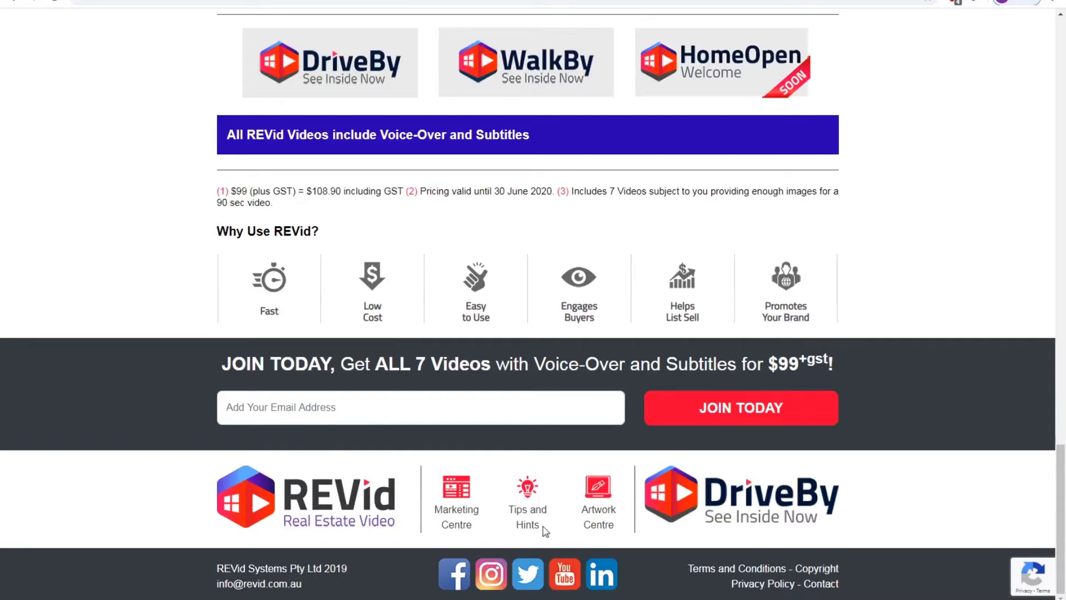
{"action": "left_click", "coordinate": [532, 498]}
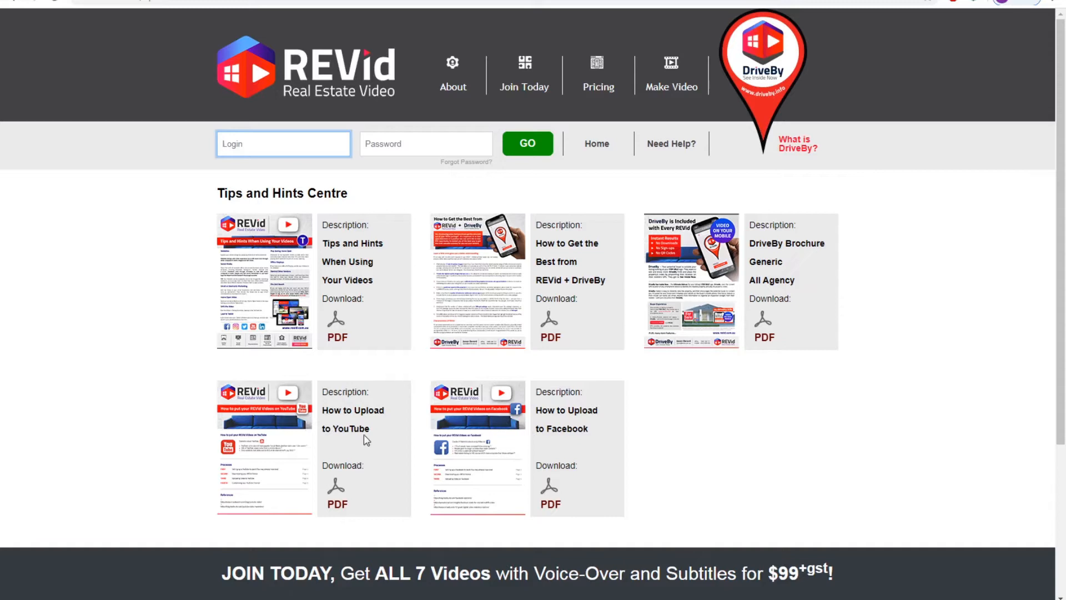
Download the 'How to Upload to YouTube' guide PDF and open it
{"action": "left_click", "coordinate": [335, 503]}
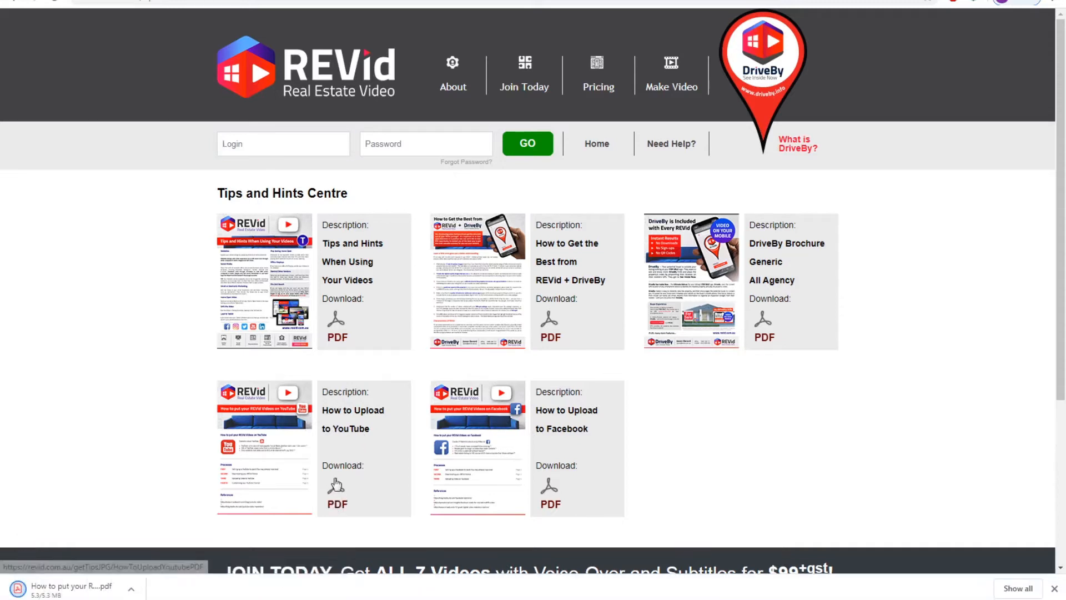
{"action": "left_click", "coordinate": [66, 589]}
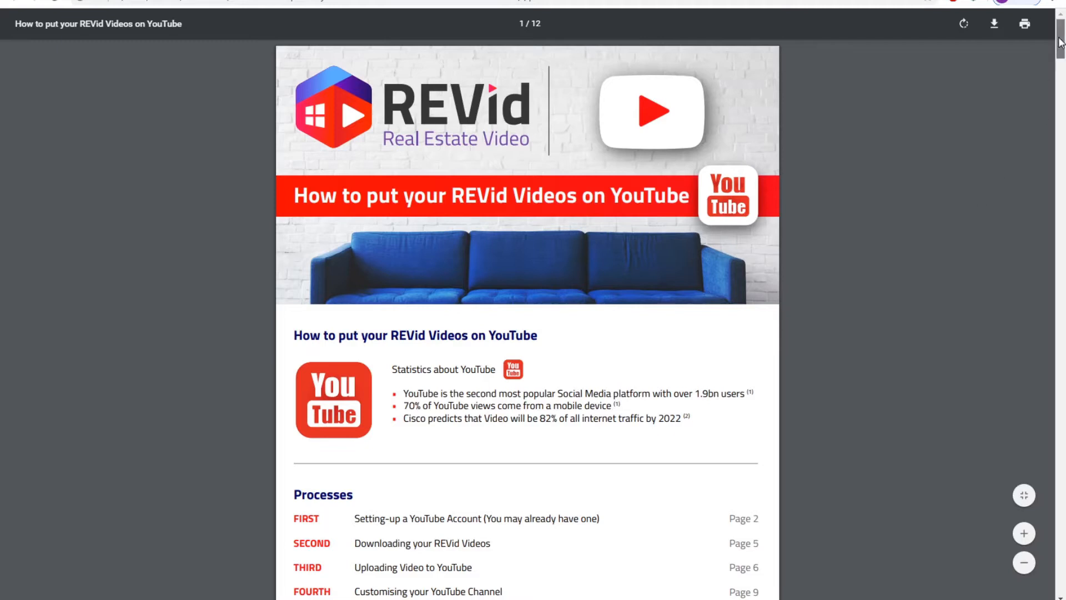
{"action": "scroll", "coordinate": [1053, 58], "scroll_direction": "down", "scroll_amount": 5}
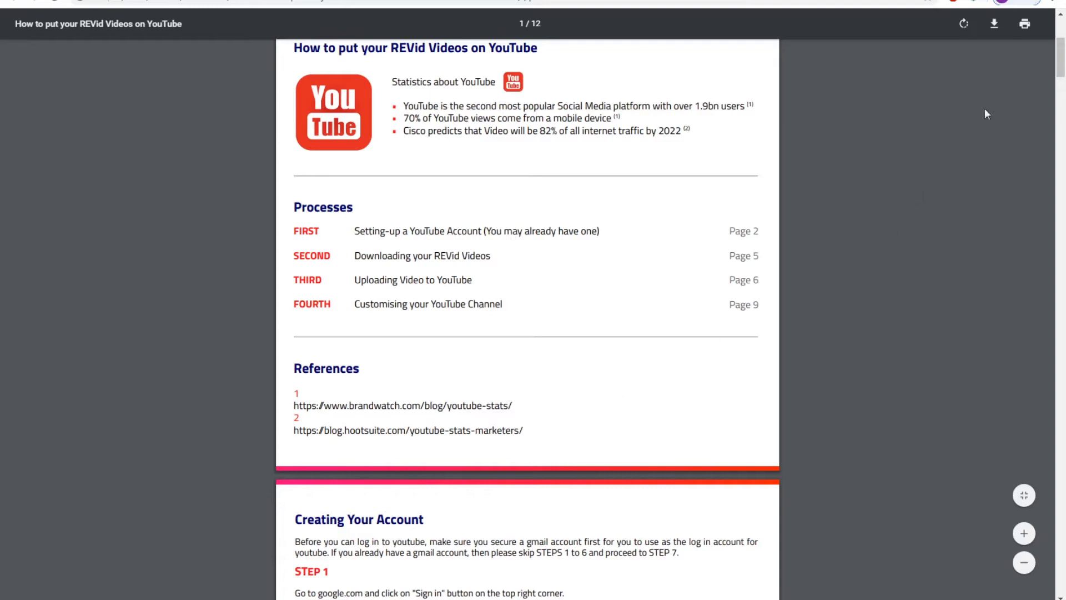
{"action": "left_click_drag", "start_coordinate": [1061, 65], "coordinate": [978, 27]}
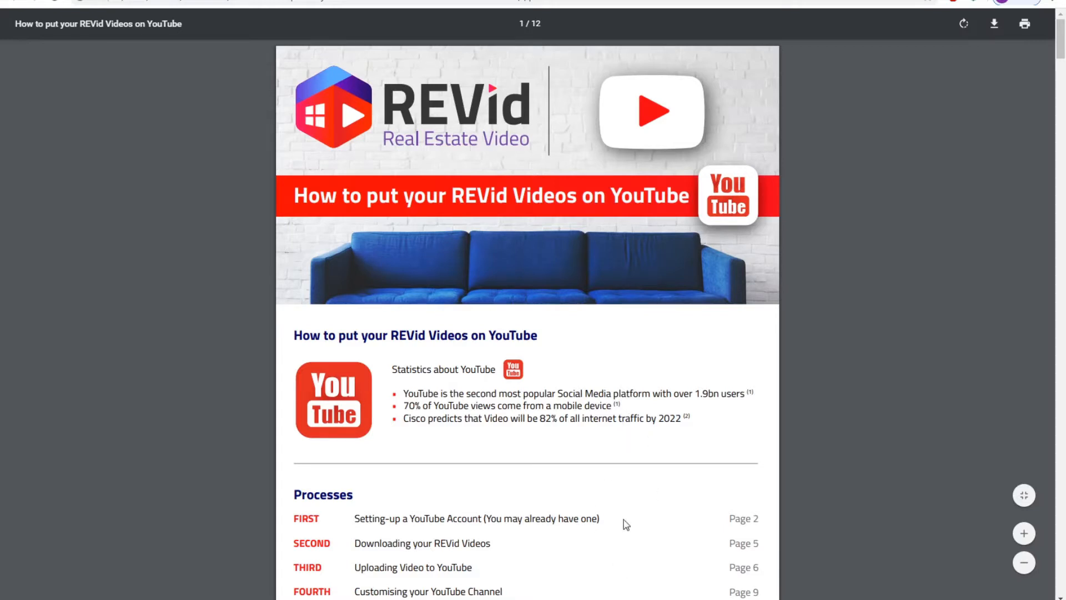
{"action": "mouse_move", "coordinate": [161, 569]}
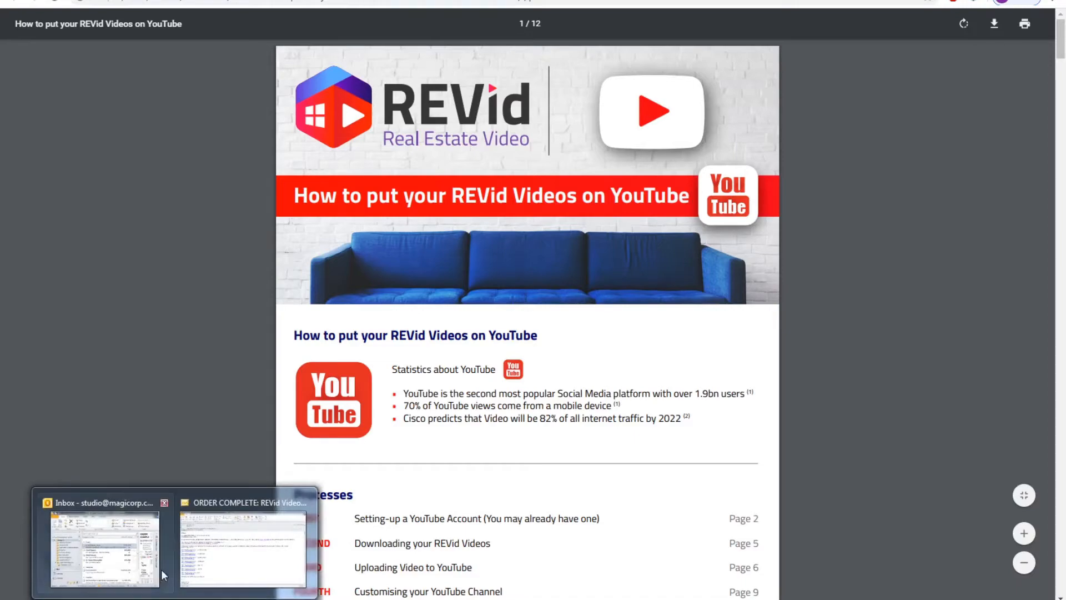
{"action": "left_click", "coordinate": [233, 547]}
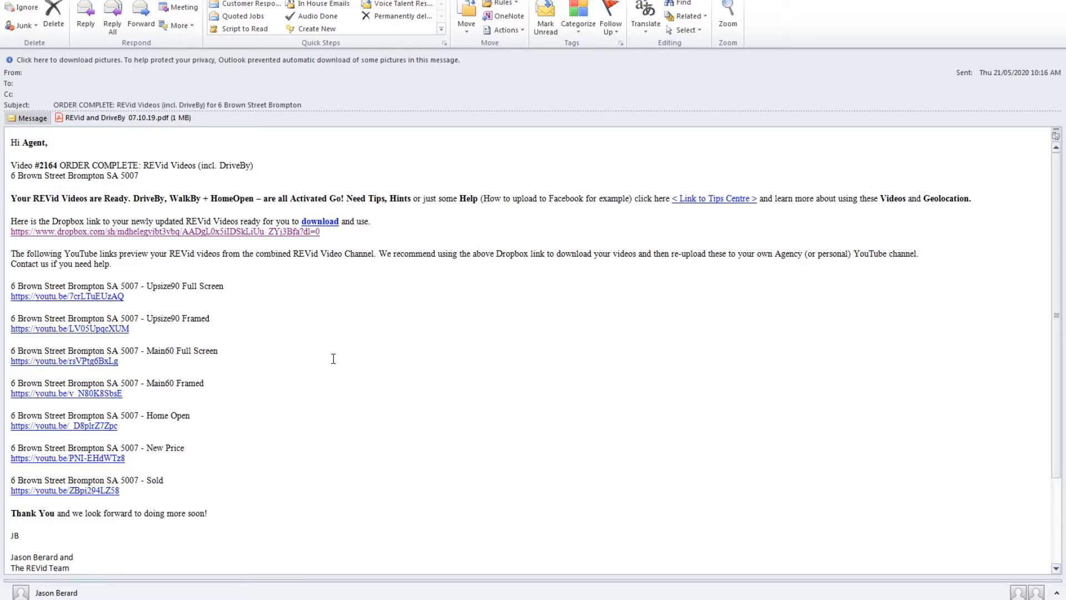
{"action": "left_click", "coordinate": [278, 236]}
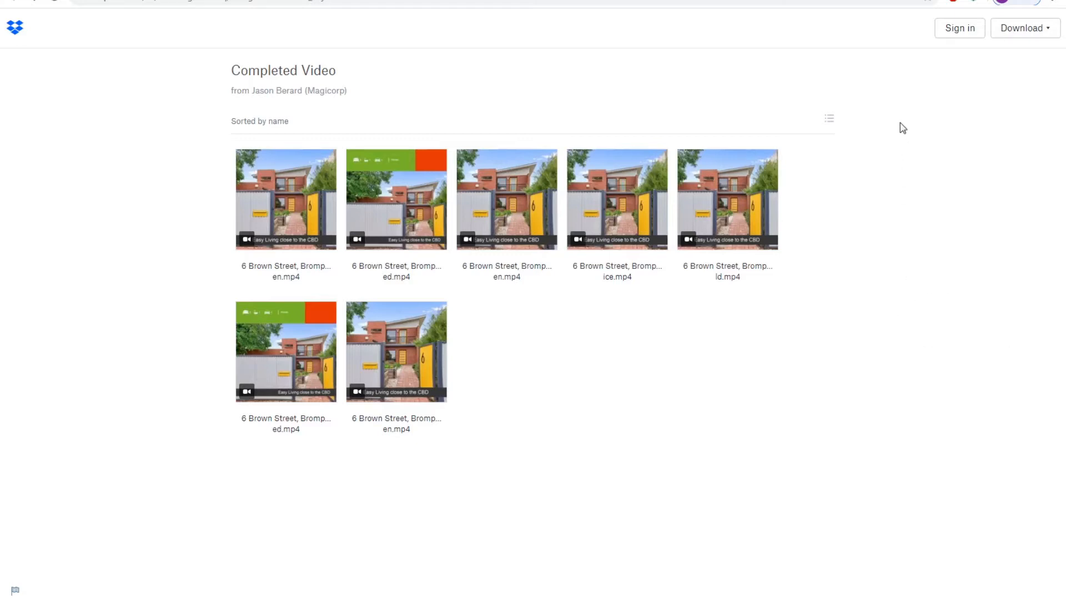
Direct-download the Completed Video folder as a zip and open the archive
{"action": "left_click", "coordinate": [1046, 31]}
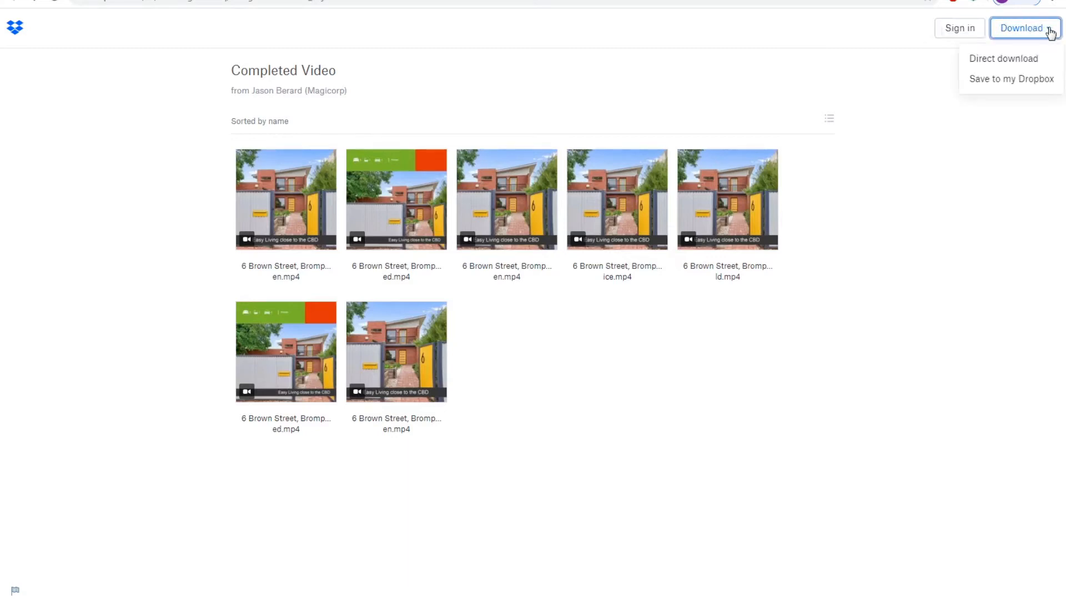
{"action": "left_click", "coordinate": [994, 60]}
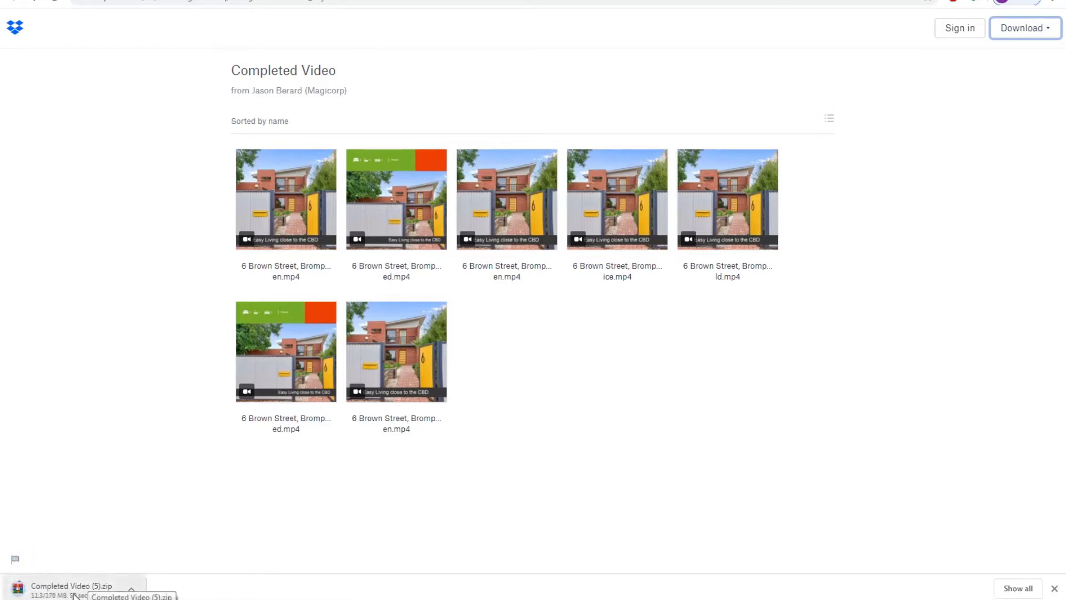
{"action": "left_click", "coordinate": [109, 580]}
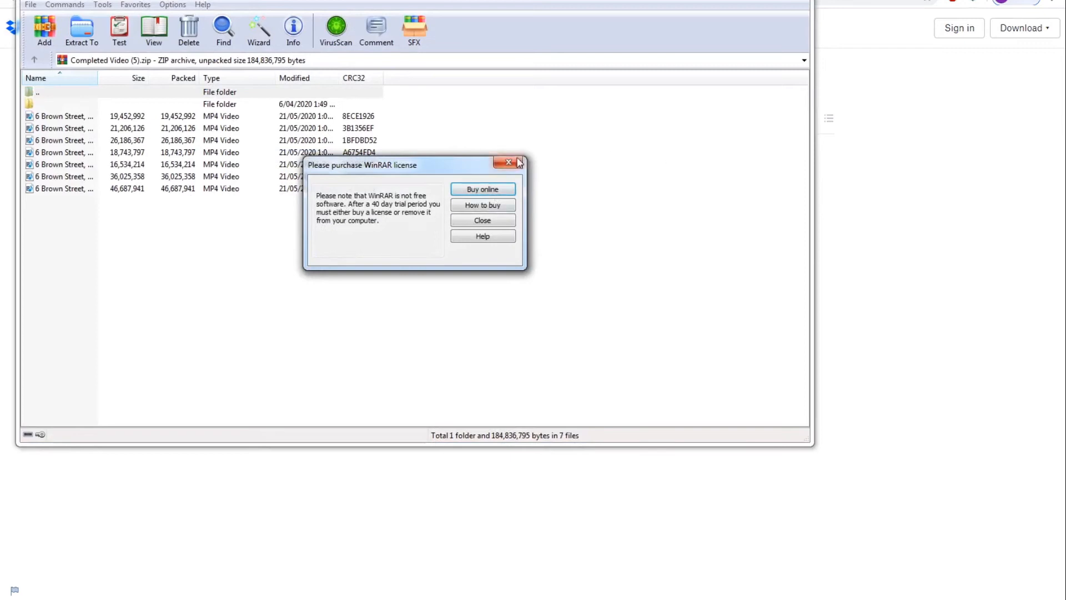
Dismiss the WinRAR licence reminder and select all seven videos in the archive
{"action": "left_click", "coordinate": [518, 162]}
{"action": "left_click", "coordinate": [88, 116]}
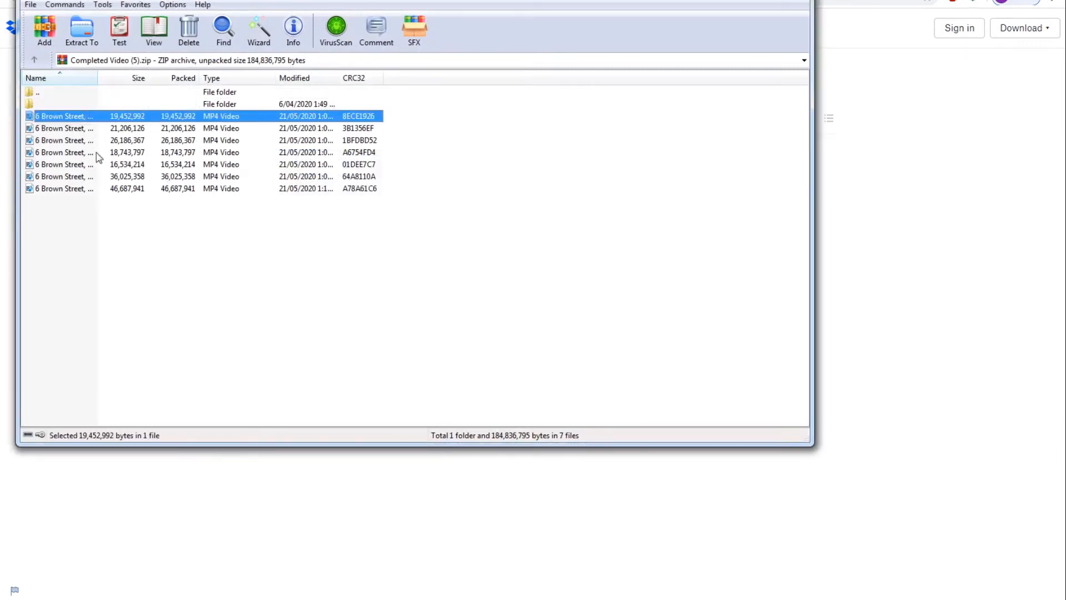
{"action": "key", "text": "ctrl+a"}
{"action": "right_click", "coordinate": [160, 166]}
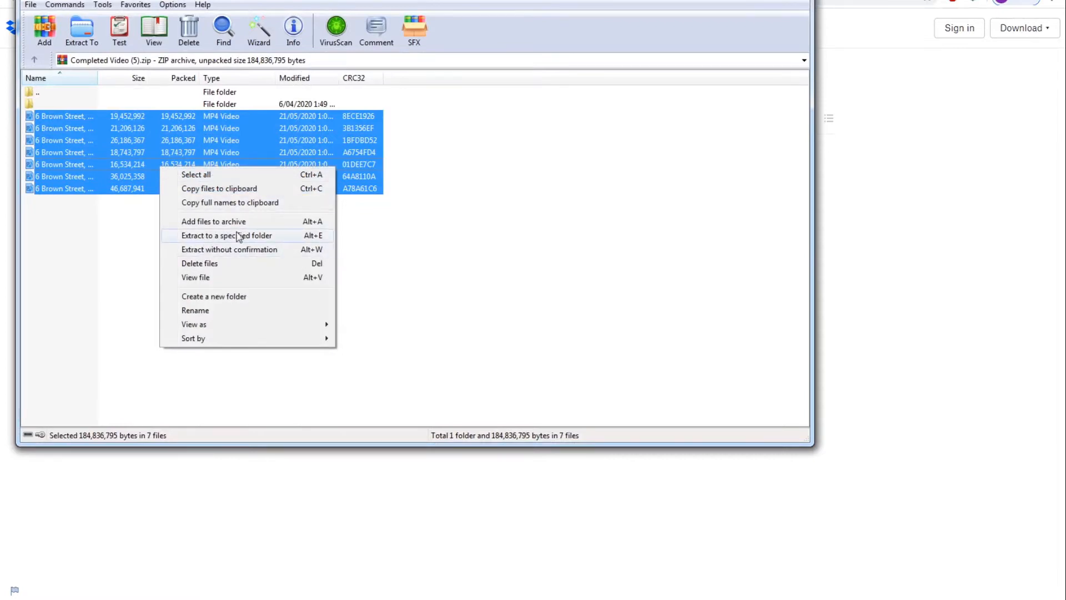
{"action": "left_click", "coordinate": [523, 258]}
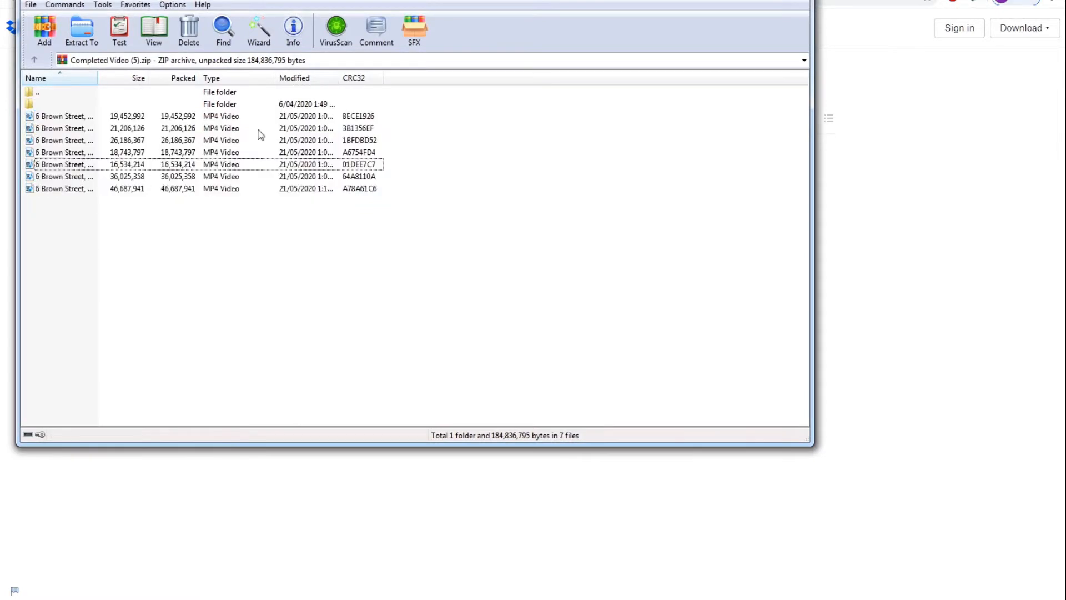
{"action": "left_click", "coordinate": [93, 35]}
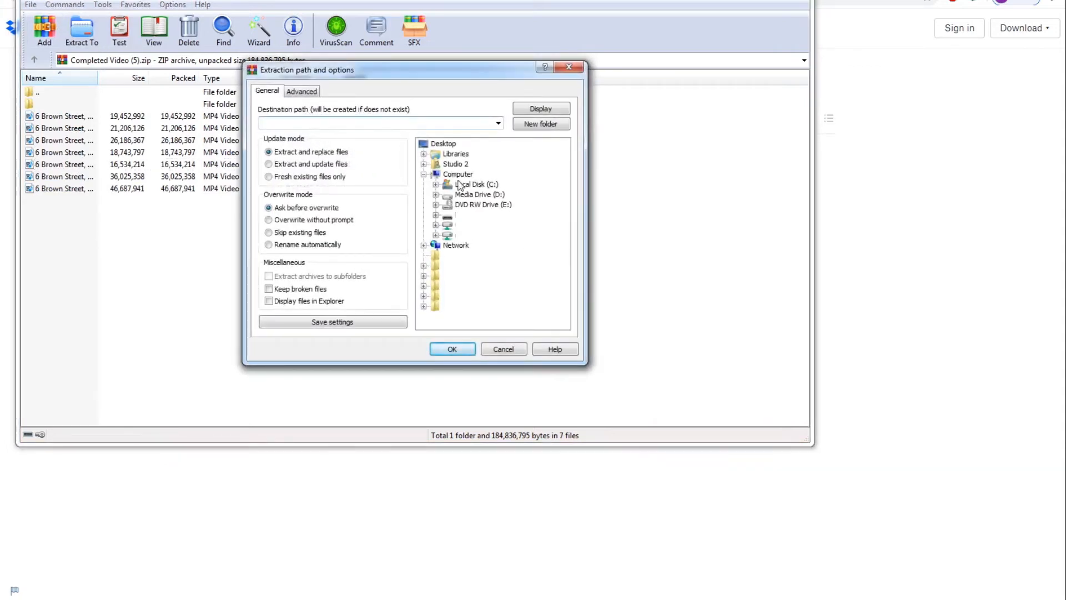
{"action": "left_click", "coordinate": [441, 144]}
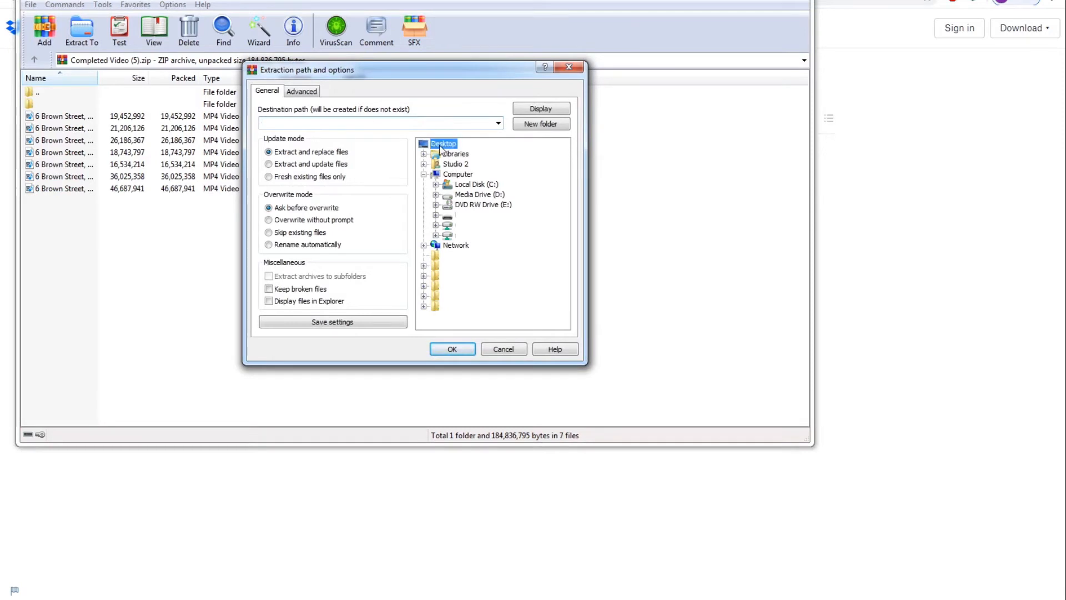
{"action": "left_click", "coordinate": [538, 124]}
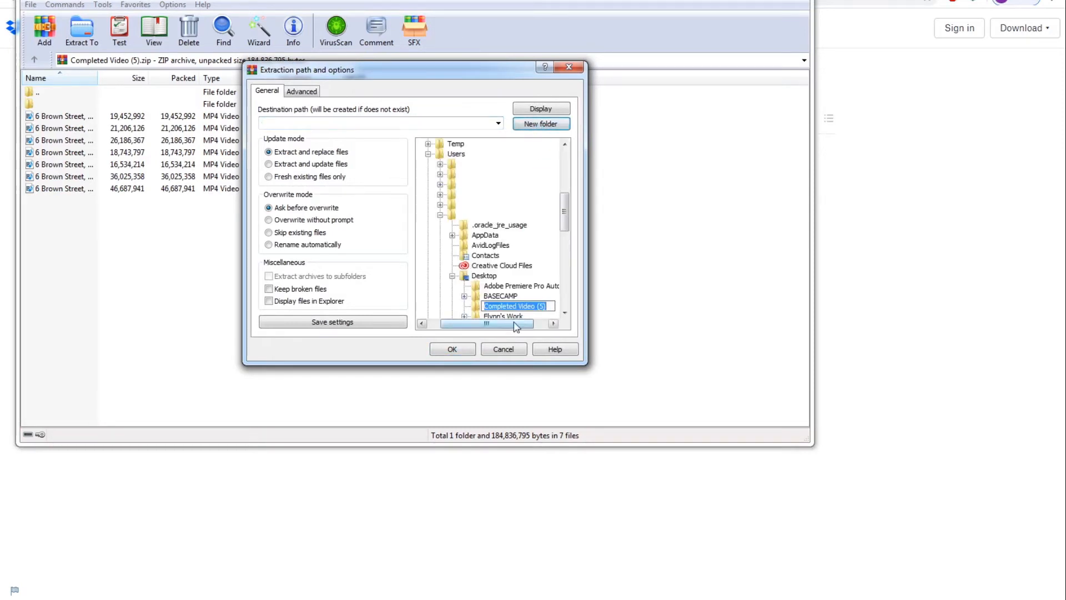
{"action": "key", "text": "BackSpace"}
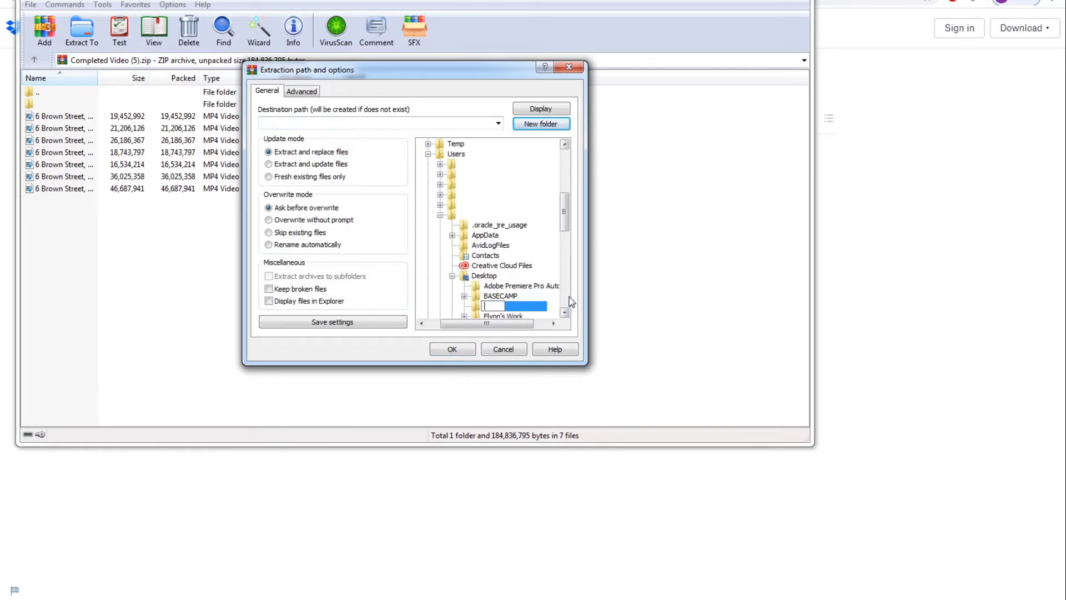
{"action": "left_click", "coordinate": [451, 348]}
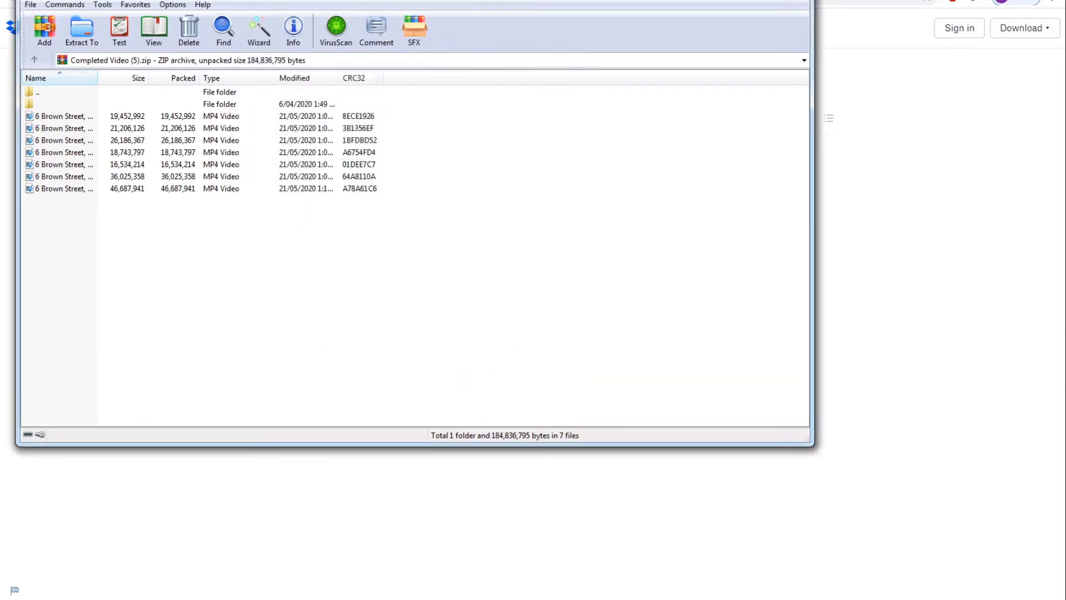
{"action": "key", "text": "alt+F4"}
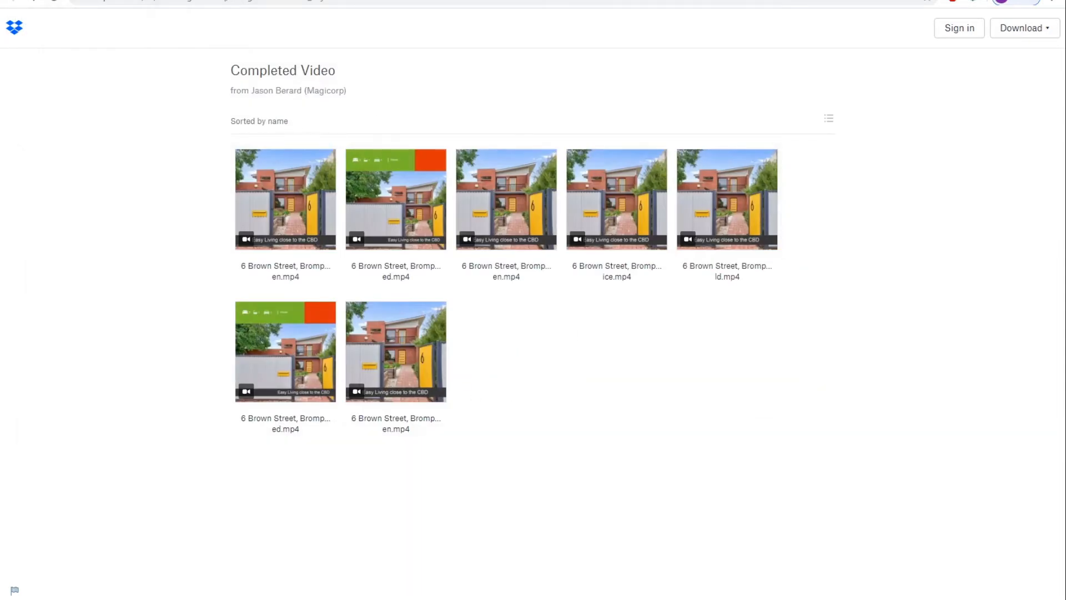
{"action": "key", "text": "super+d"}
{"action": "left_click_drag", "start_coordinate": [56, 43], "coordinate": [268, 206]}
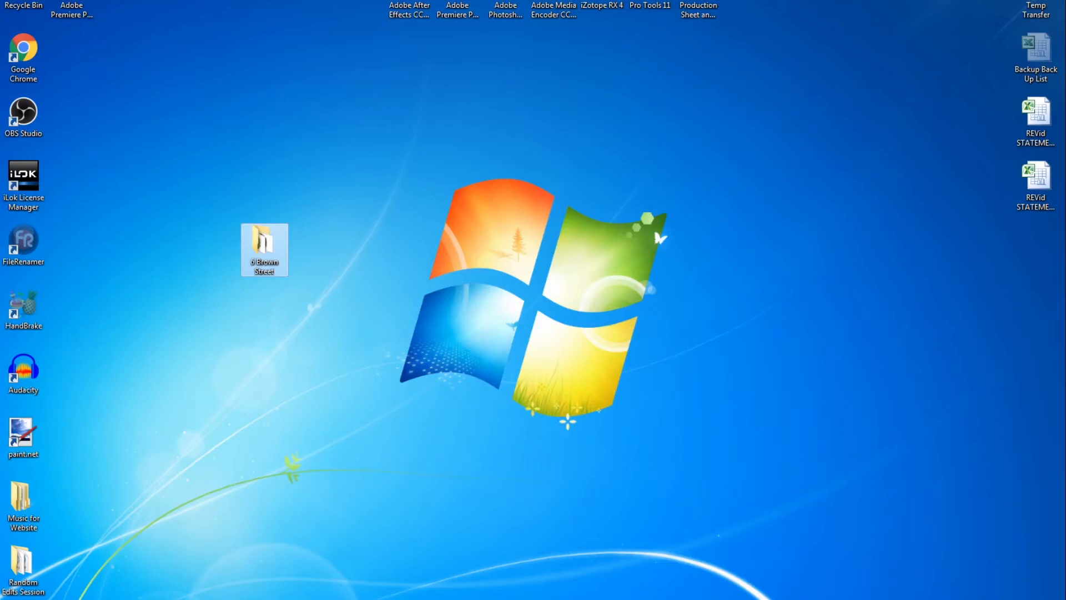
{"action": "key", "text": "alt+Tab"}
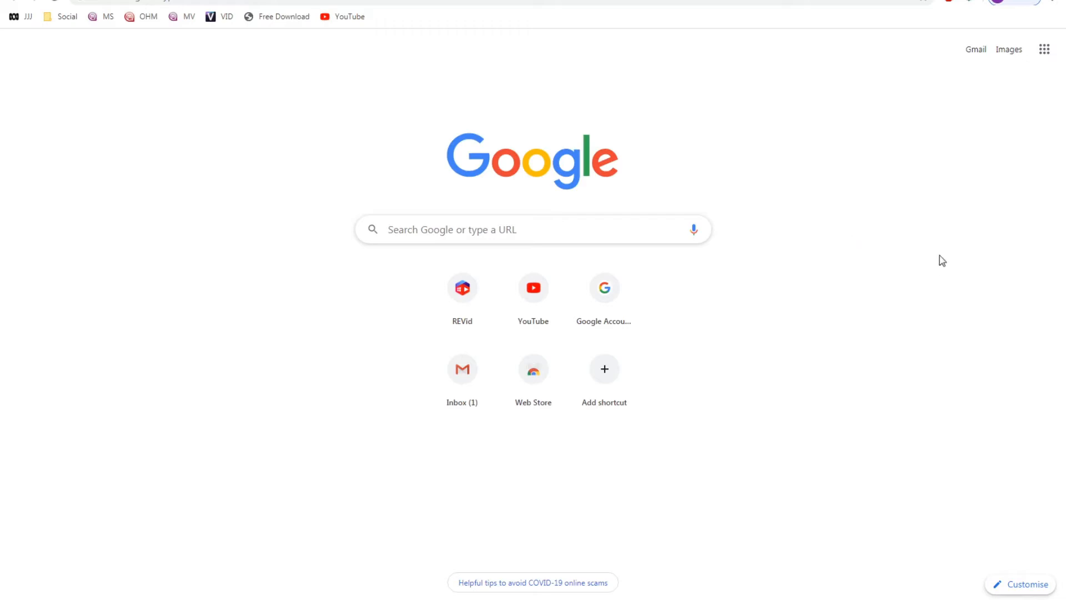
Go to YouTube from Google apps and sign in with the REVid company account
{"action": "left_click", "coordinate": [1044, 51]}
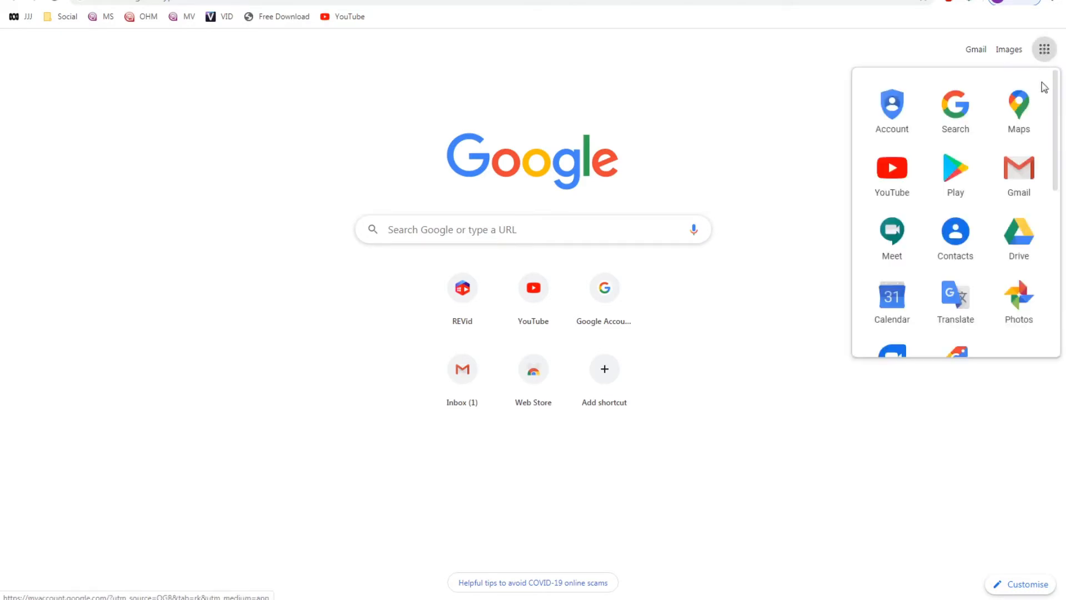
{"action": "left_click", "coordinate": [893, 172]}
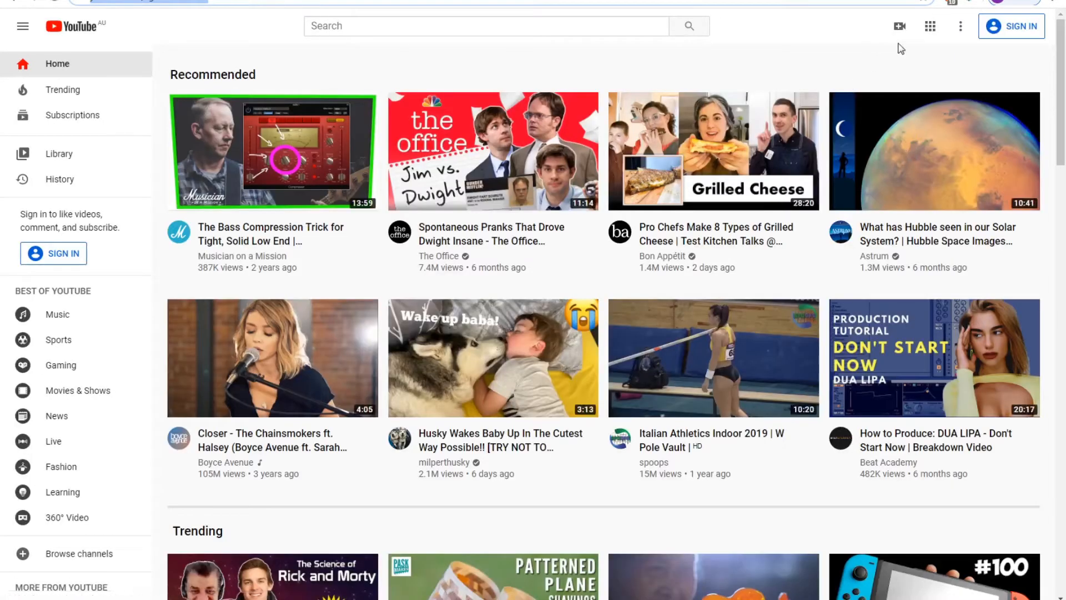
{"action": "left_click", "coordinate": [1009, 29]}
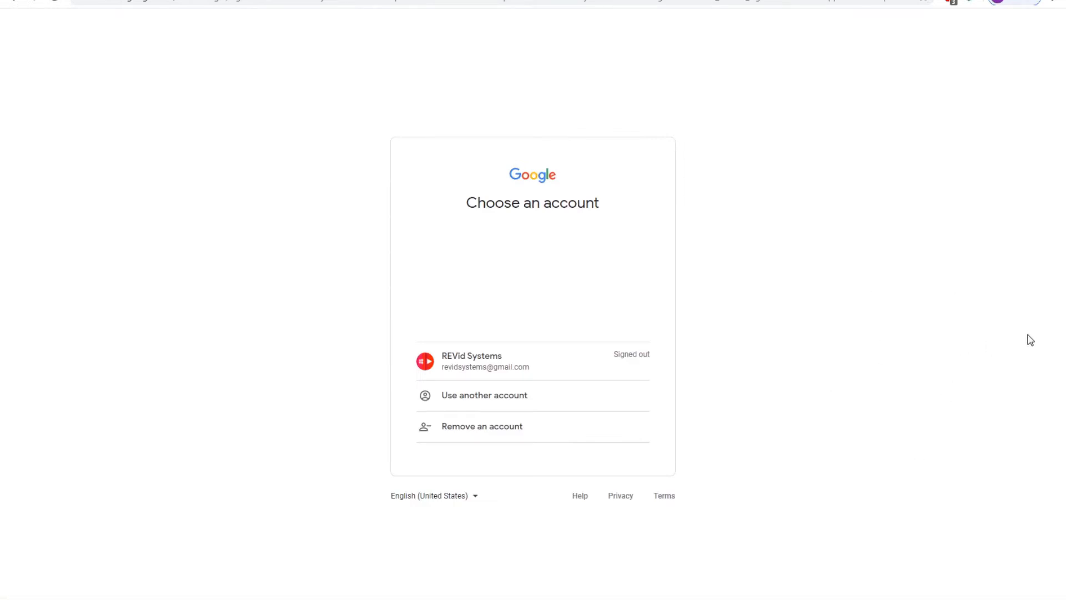
{"action": "left_click", "coordinate": [469, 361]}
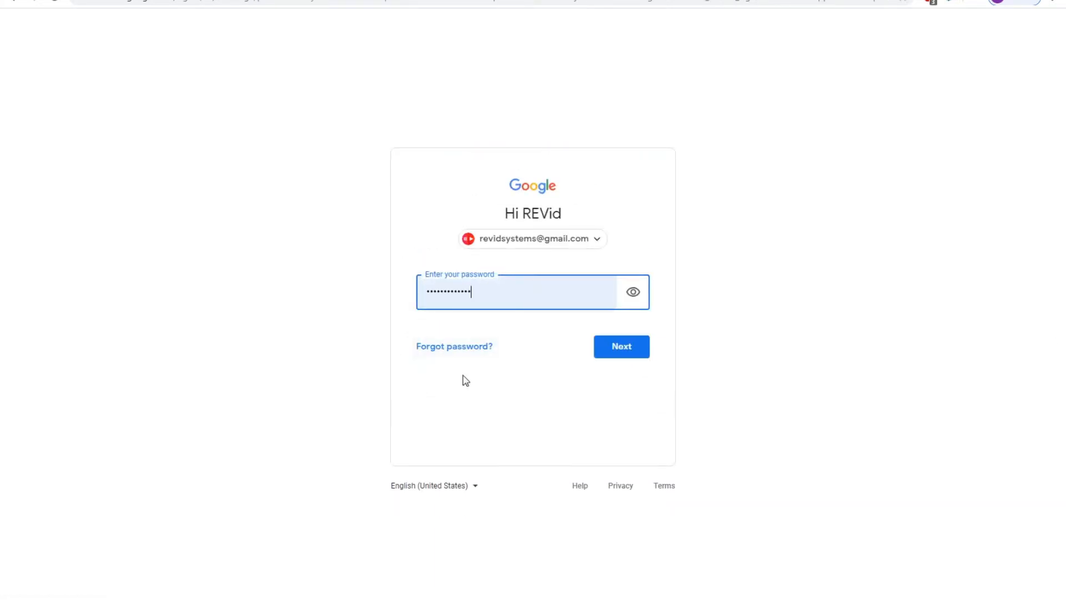
{"action": "left_click", "coordinate": [630, 349]}
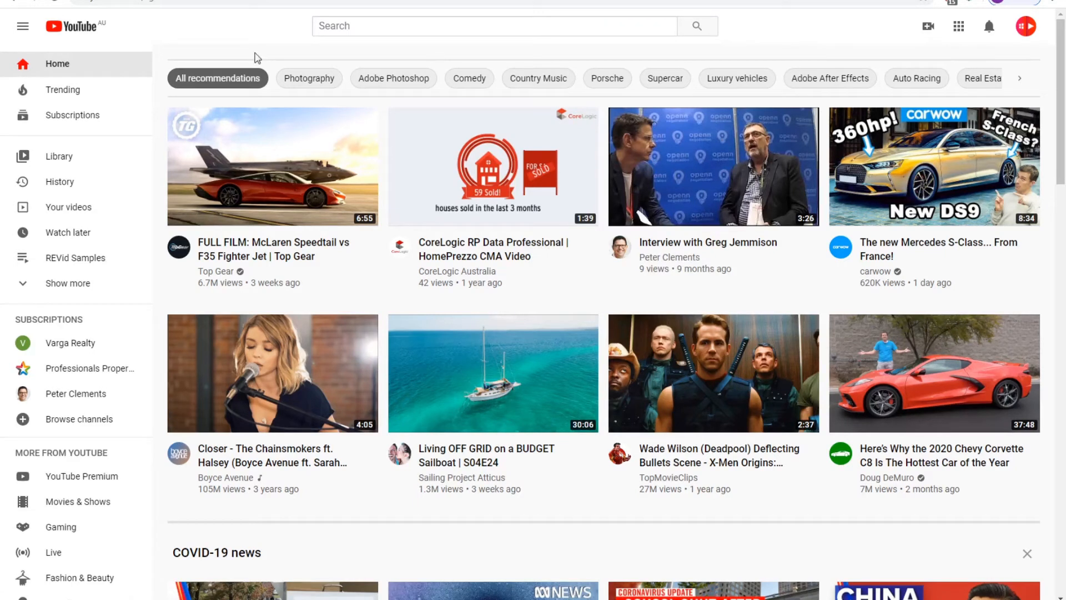
Choose Upload video from YouTube's Create menu
{"action": "left_click", "coordinate": [929, 28]}
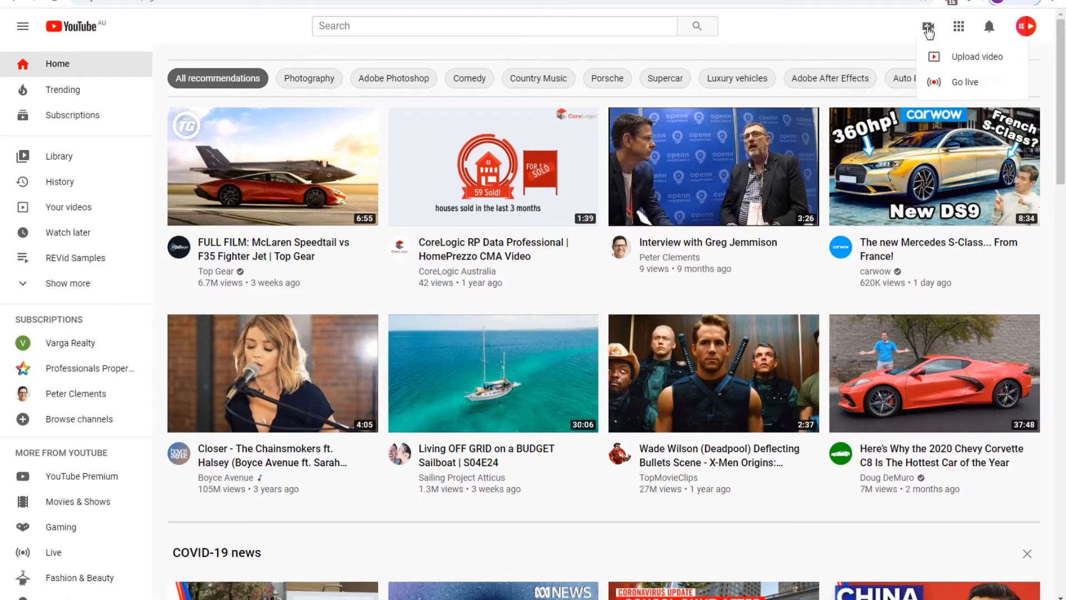
{"action": "left_click", "coordinate": [964, 65]}
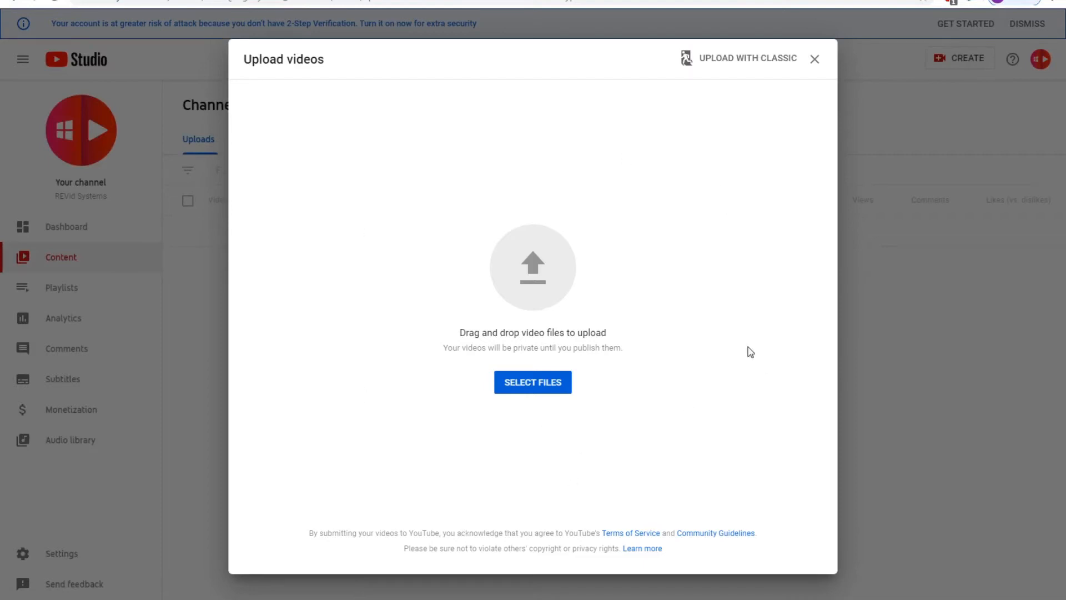
{"action": "left_click", "coordinate": [533, 389]}
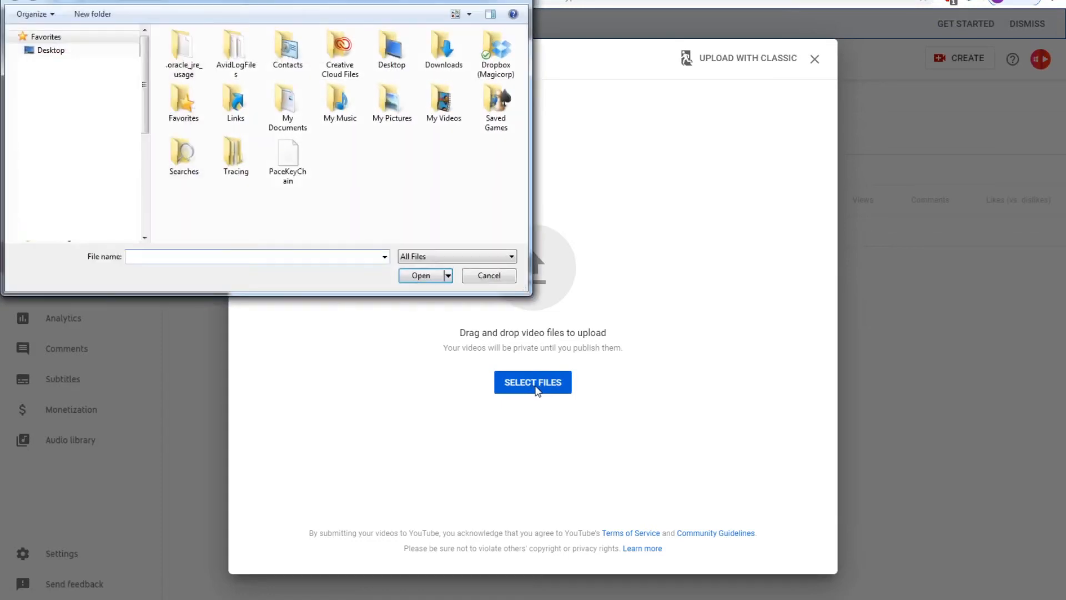
{"action": "left_click", "coordinate": [51, 50]}
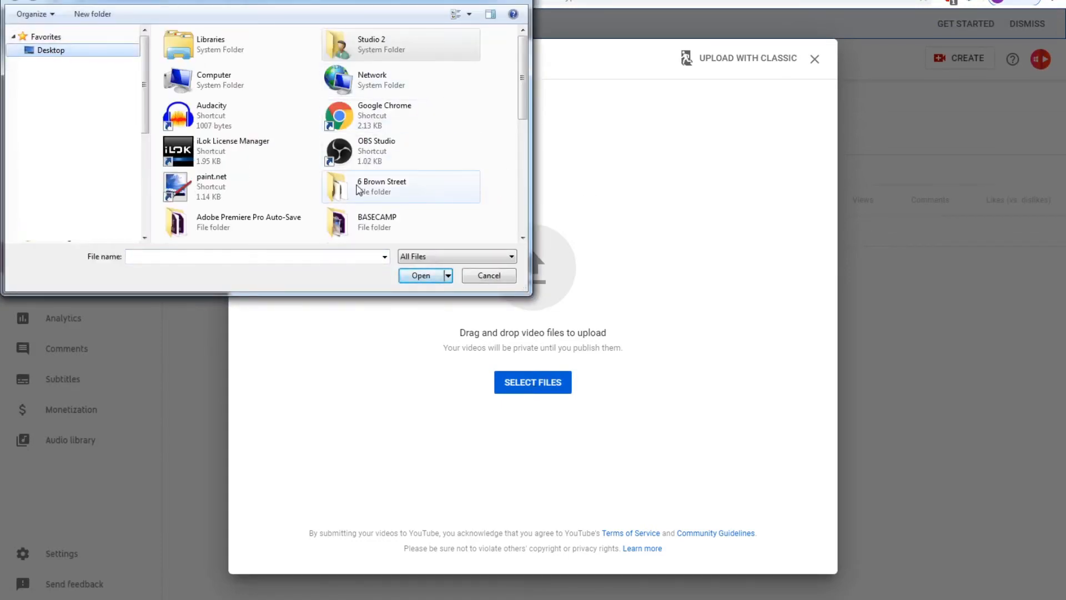
{"action": "double_click", "coordinate": [381, 187]}
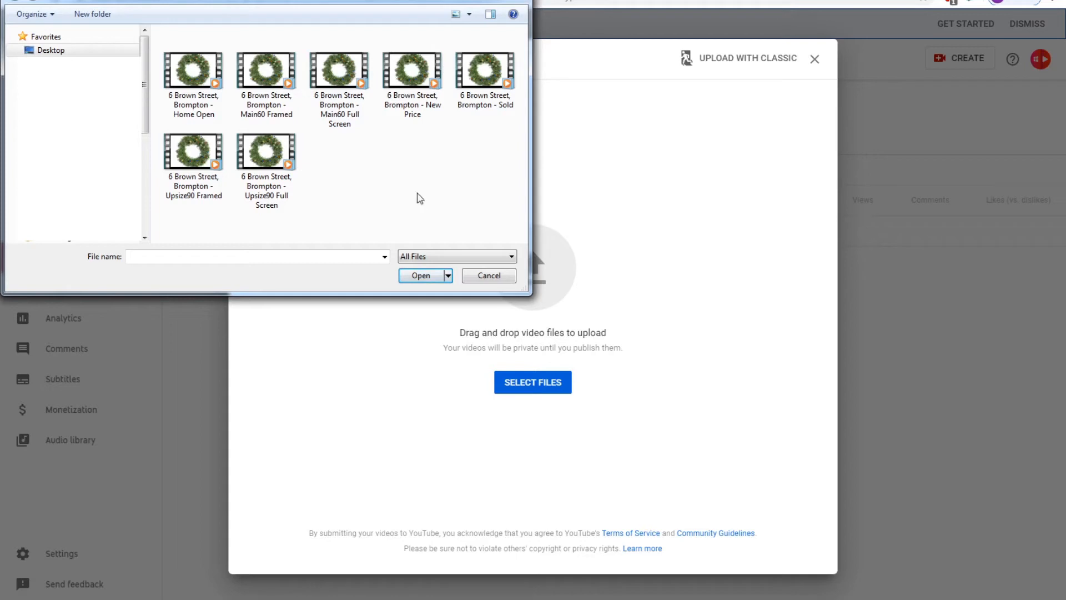
{"action": "left_click", "coordinate": [263, 155]}
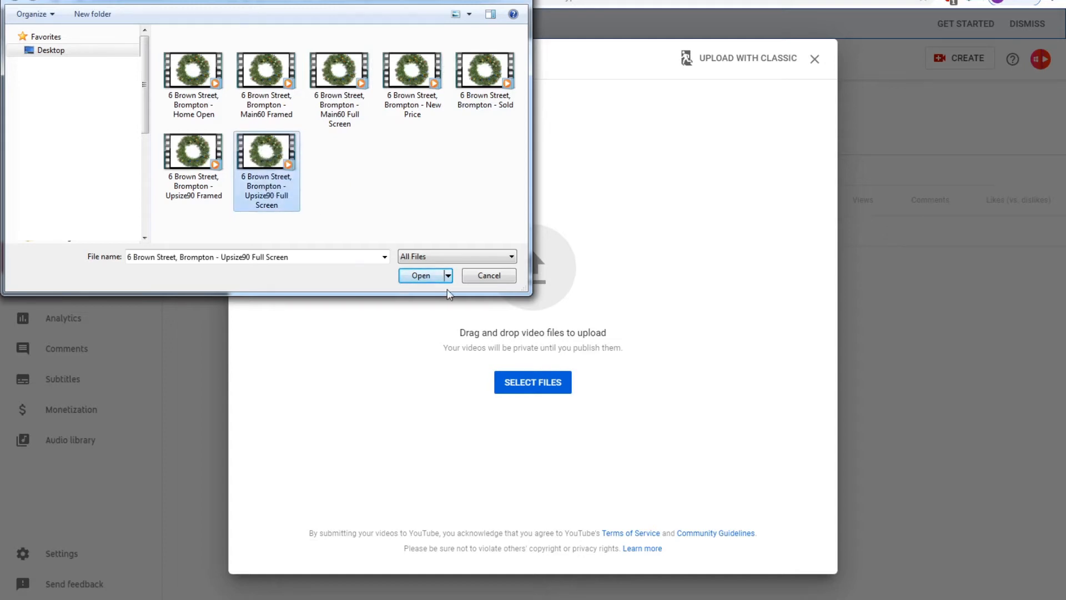
{"action": "left_click", "coordinate": [425, 277]}
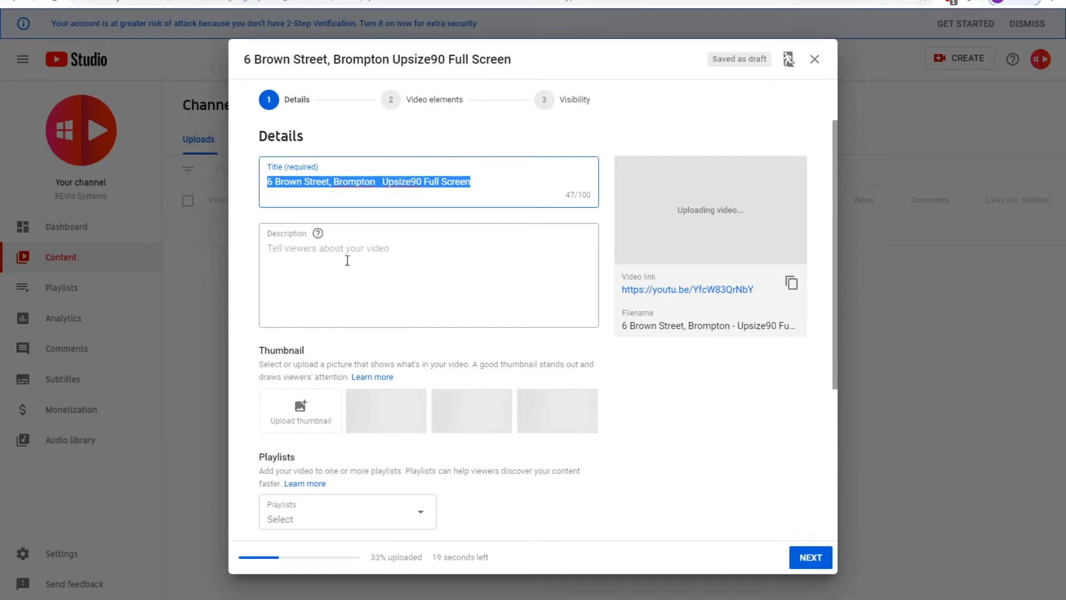
{"action": "left_click", "coordinate": [332, 254]}
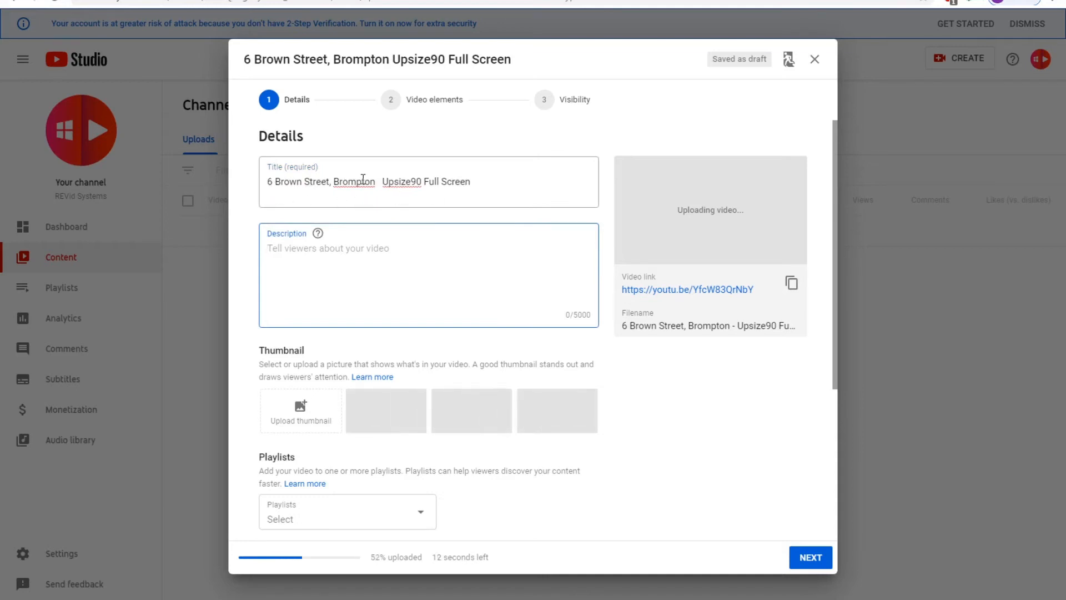
{"action": "left_click_drag", "start_coordinate": [471, 182], "coordinate": [380, 182]}
{"action": "left_click", "coordinate": [326, 258]}
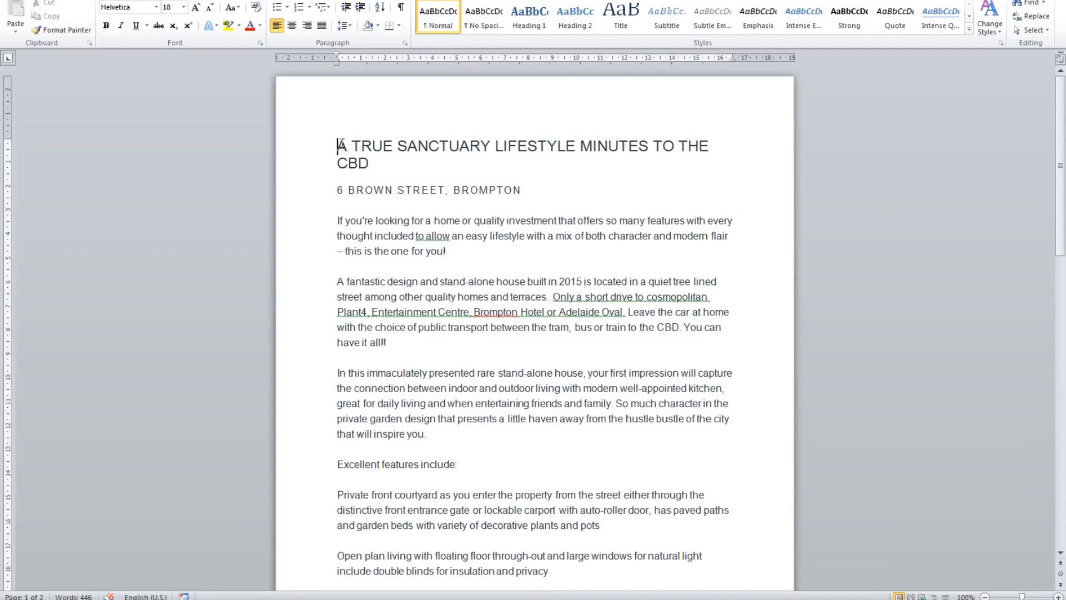
Copy the full listing text from Word and paste it into the Description box (2828 characters)
{"action": "key", "text": "shift+Down"}
{"action": "key", "text": "shift+Down"}
{"action": "key", "text": "shift+Down"}
{"action": "key", "text": "shift+Down"}
{"action": "key", "text": "shift+Down"}
{"action": "key", "text": "shift+Down"}
{"action": "key", "text": "shift+Down"}
{"action": "key", "text": "shift+Down"}
{"action": "key", "text": "shift+Down"}
{"action": "key", "text": "shift+Down"}
{"action": "key", "text": "shift+Down"}
{"action": "key", "text": "shift+Down"}
{"action": "key", "text": "shift+Down"}
{"action": "key", "text": "shift+Down"}
{"action": "key", "text": "shift+Down"}
{"action": "key", "text": "shift+Down"}
{"action": "key", "text": "shift+Down"}
{"action": "key", "text": "shift+Down"}
{"action": "key", "text": "shift+Down"}
{"action": "key", "text": "shift+Down"}
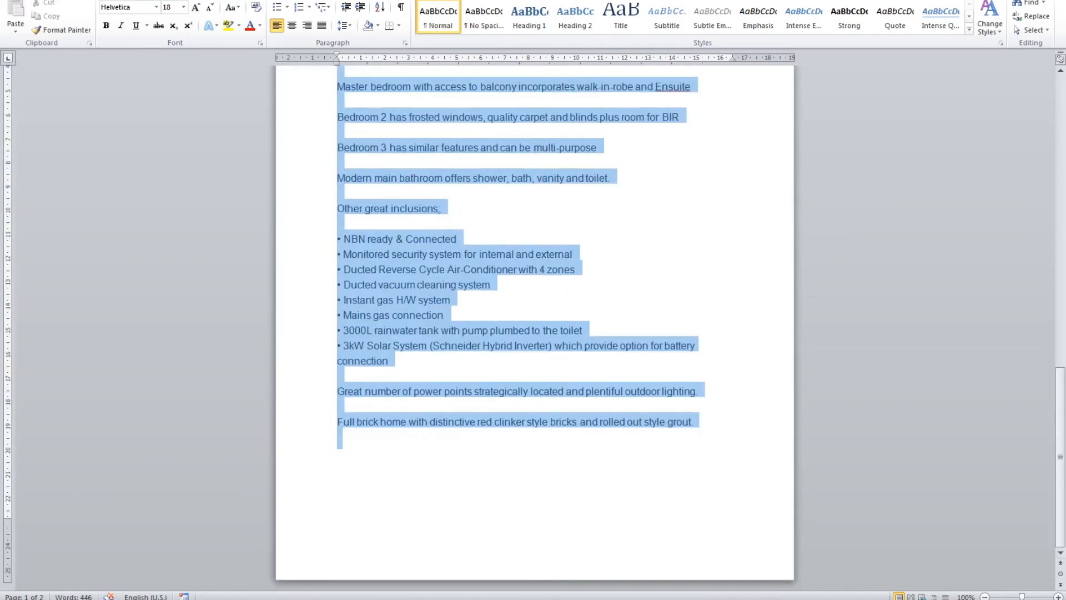
{"action": "right_click", "coordinate": [459, 276]}
{"action": "left_click", "coordinate": [501, 298]}
{"action": "key", "text": "alt+Tab"}
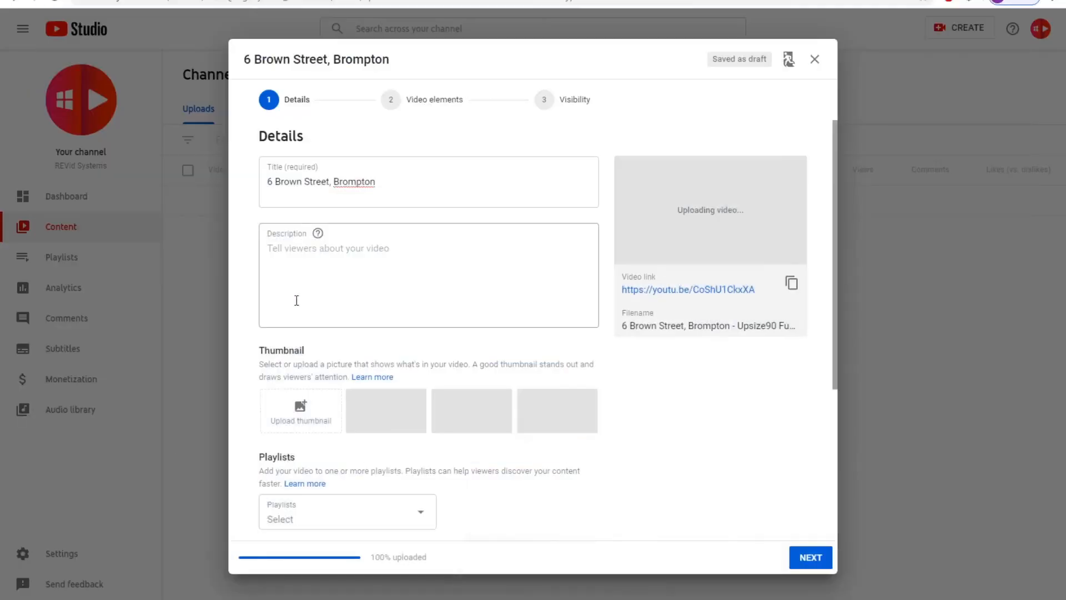
{"action": "right_click", "coordinate": [335, 251]}
{"action": "left_click", "coordinate": [379, 330]}
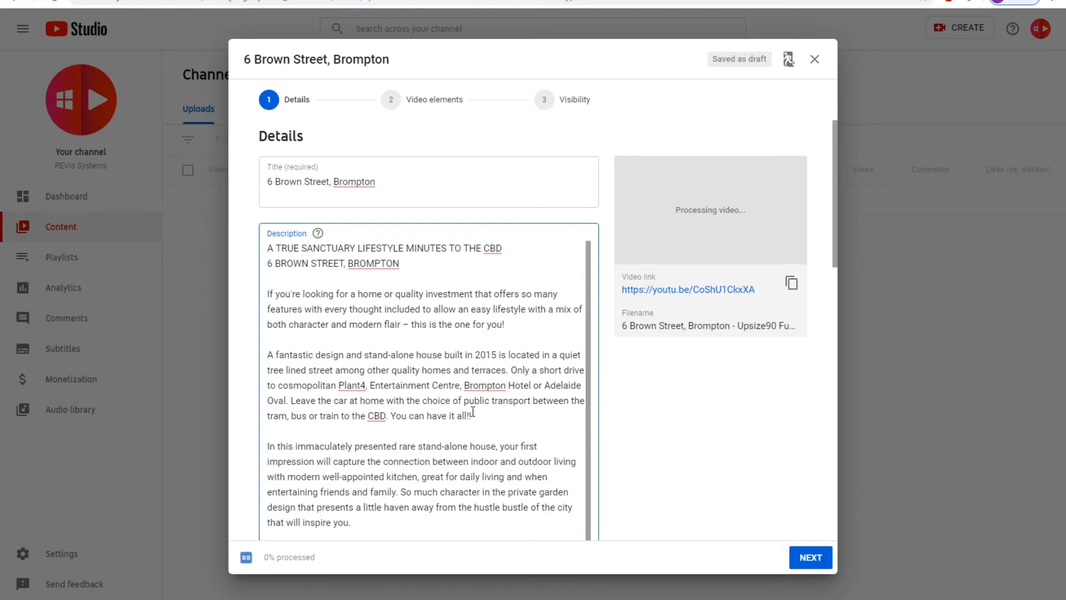
{"action": "scroll", "coordinate": [731, 489], "scroll_direction": "down", "scroll_amount": 2}
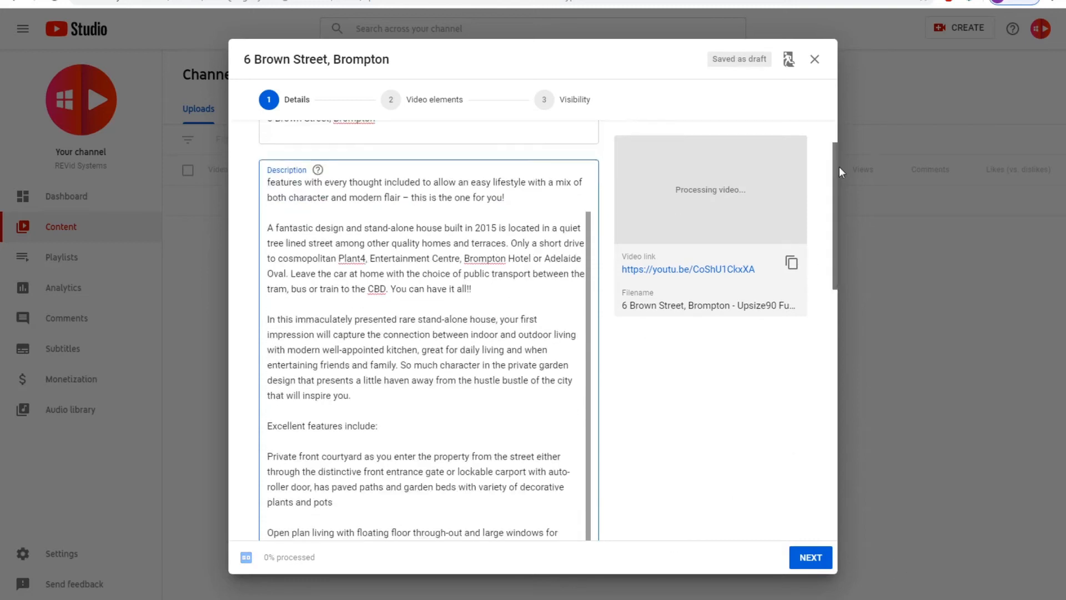
{"action": "scroll", "coordinate": [611, 435], "scroll_direction": "down", "scroll_amount": 3}
{"action": "scroll", "coordinate": [458, 402], "scroll_direction": "down", "scroll_amount": 8}
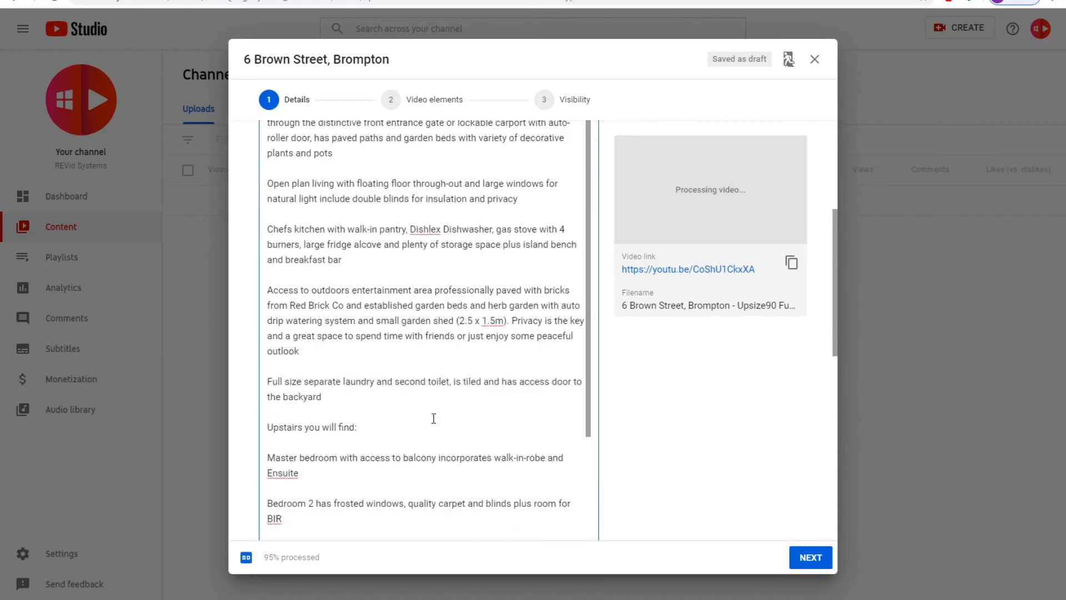
{"action": "scroll", "coordinate": [414, 473], "scroll_direction": "down", "scroll_amount": 10}
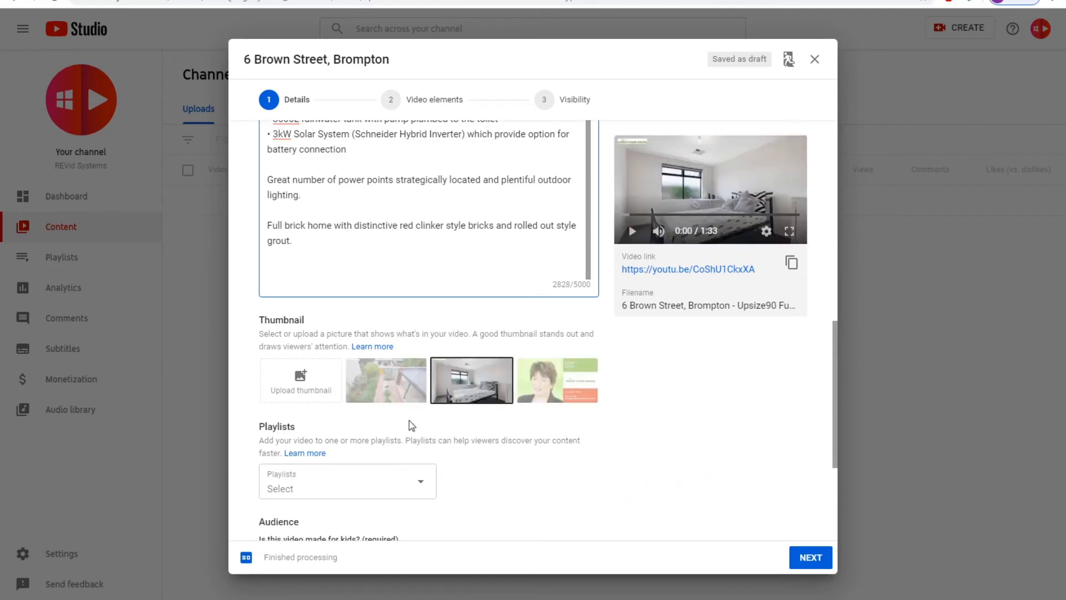
Pick the third suggested thumbnail, the Smart Home Vision presenter frame
{"action": "left_click", "coordinate": [565, 387]}
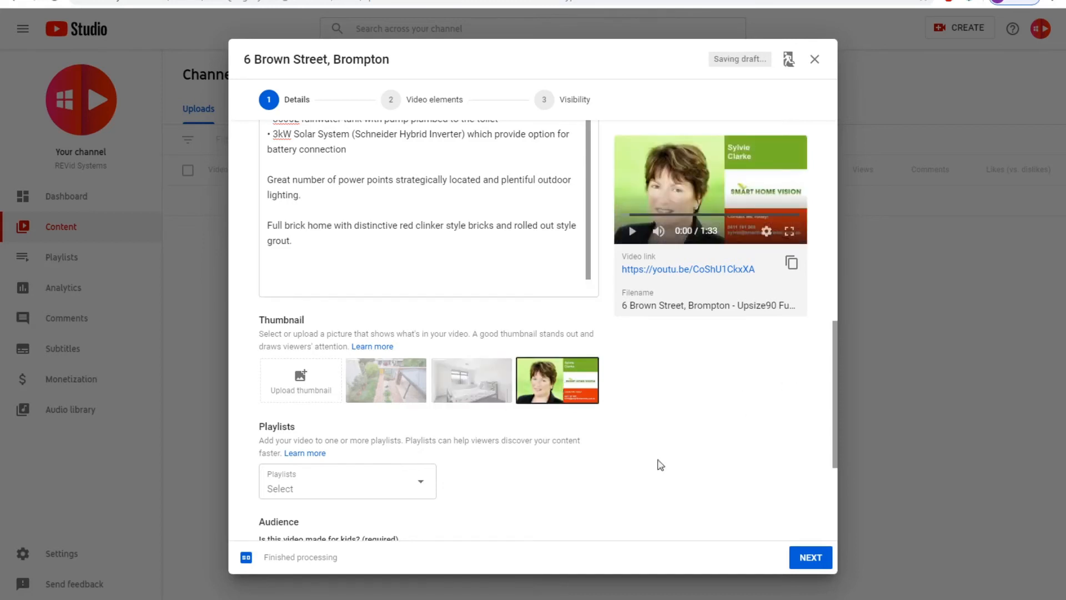
{"action": "scroll", "coordinate": [567, 484], "scroll_direction": "down", "scroll_amount": 1}
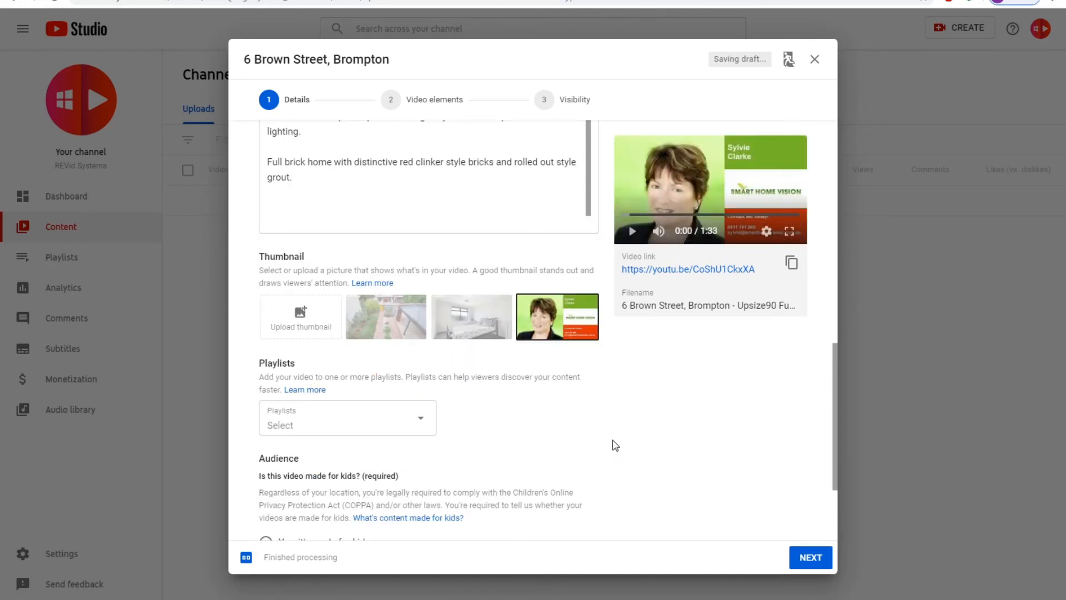
{"action": "scroll", "coordinate": [601, 400], "scroll_direction": "down", "scroll_amount": 1}
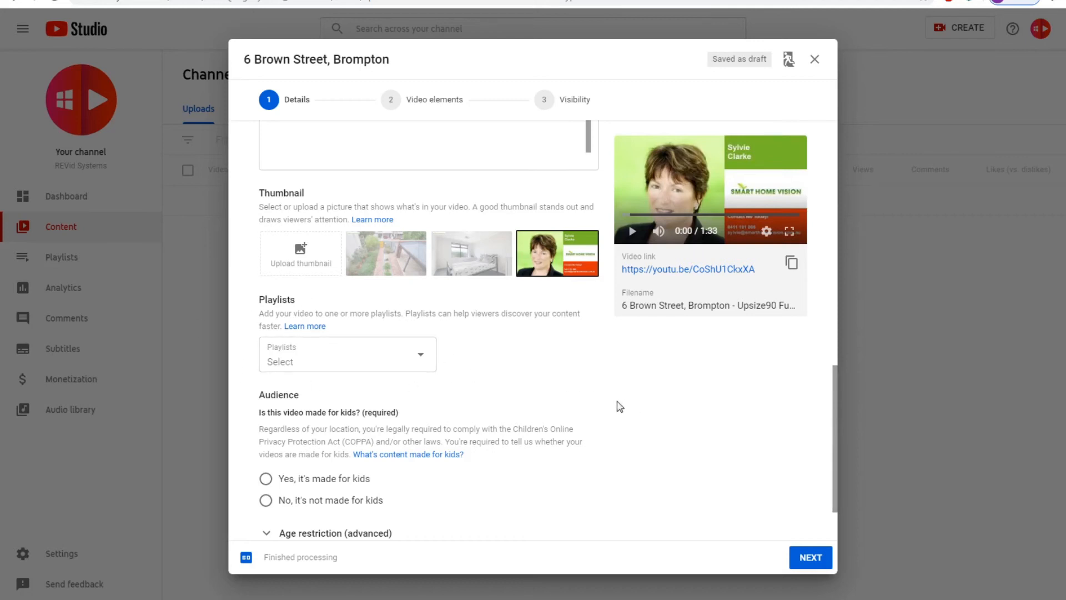
Set the audience to 'Yes, it's made for kids'
{"action": "scroll", "coordinate": [607, 392], "scroll_direction": "down", "scroll_amount": 1}
{"action": "left_click", "coordinate": [266, 415]}
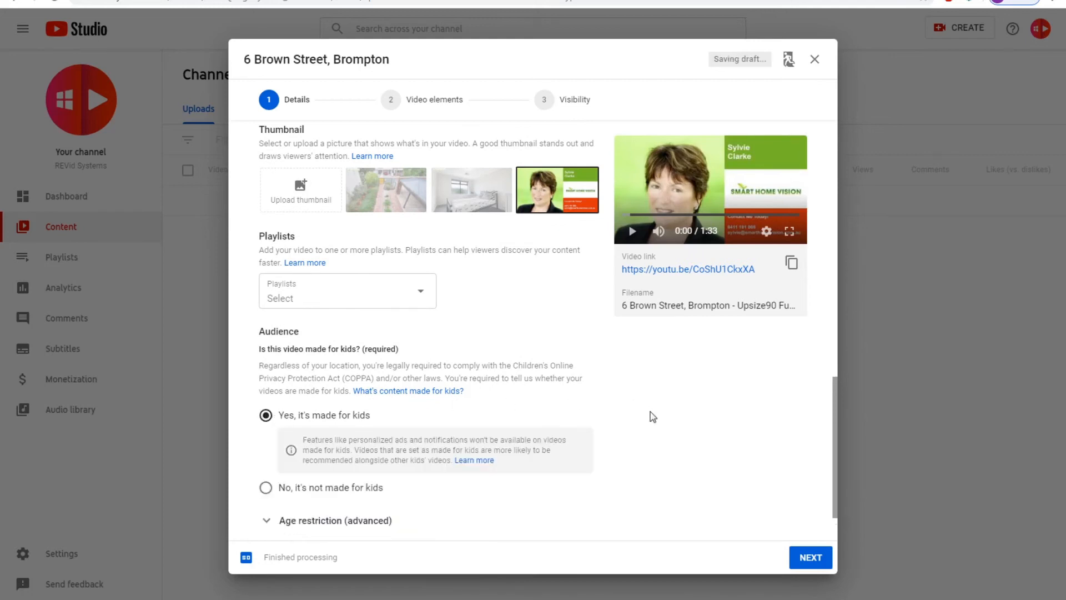
{"action": "scroll", "coordinate": [686, 425], "scroll_direction": "down", "scroll_amount": 1}
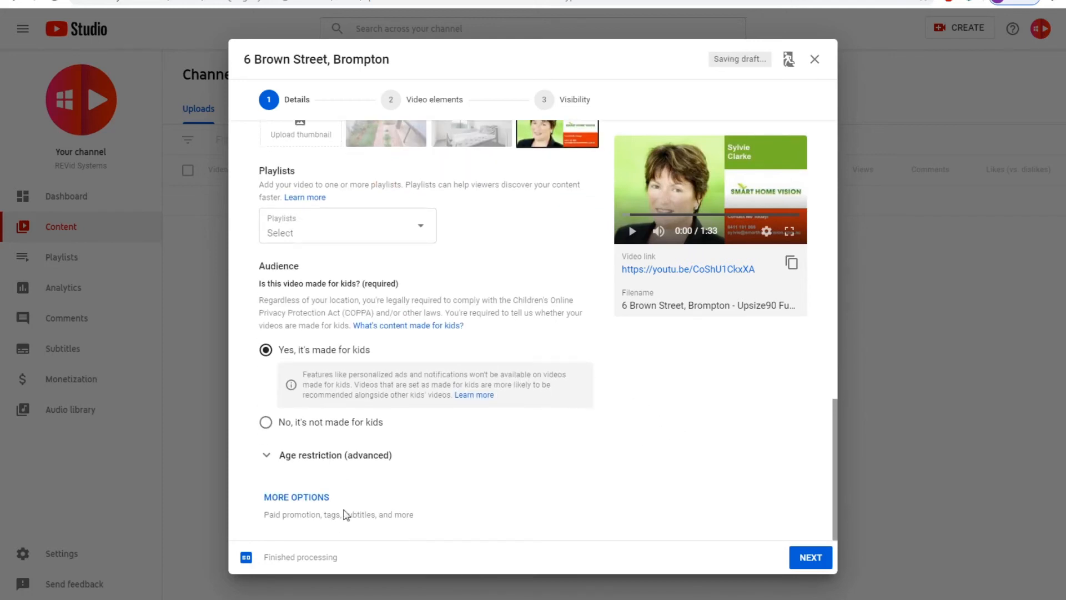
Show the extra fields and add the tags realestate, ecohomes and Brompton
{"action": "left_click", "coordinate": [289, 500]}
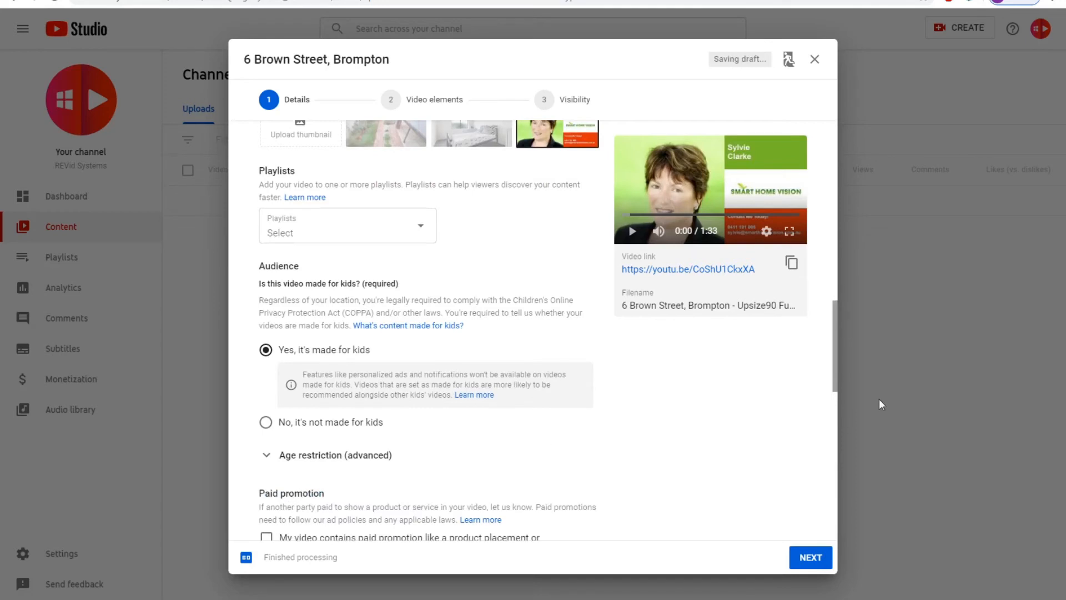
{"action": "scroll", "coordinate": [577, 425], "scroll_direction": "down", "scroll_amount": 2}
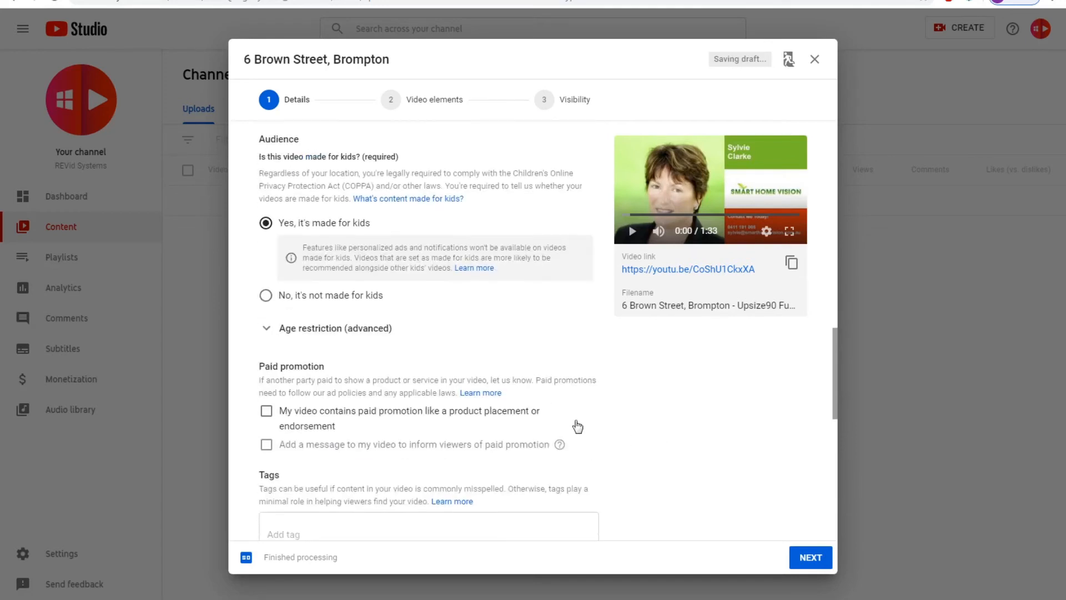
{"action": "scroll", "coordinate": [578, 425], "scroll_direction": "down", "scroll_amount": 2}
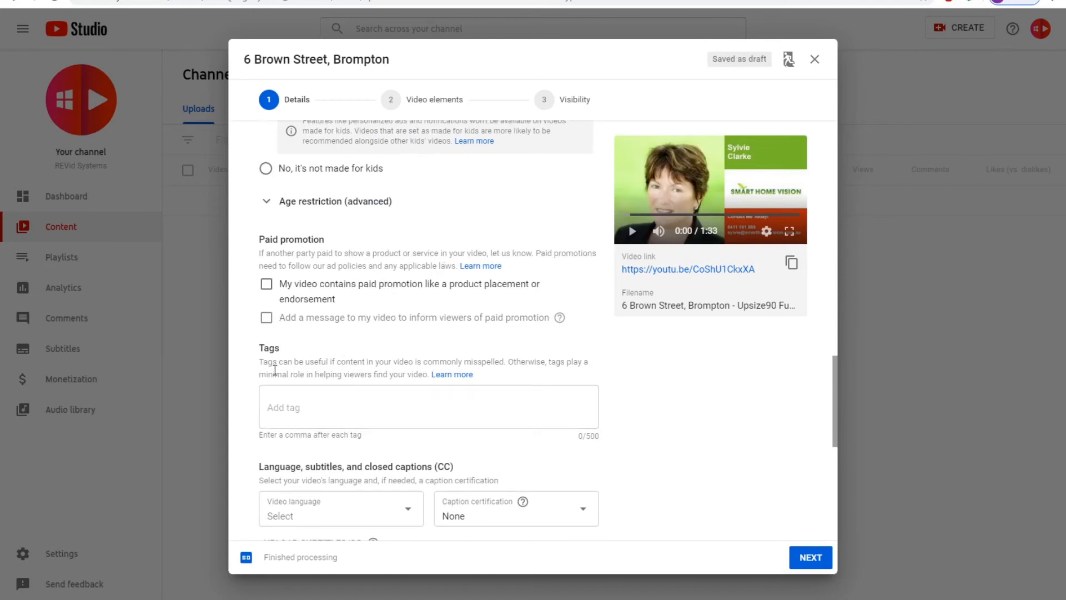
{"action": "left_click", "coordinate": [296, 404]}
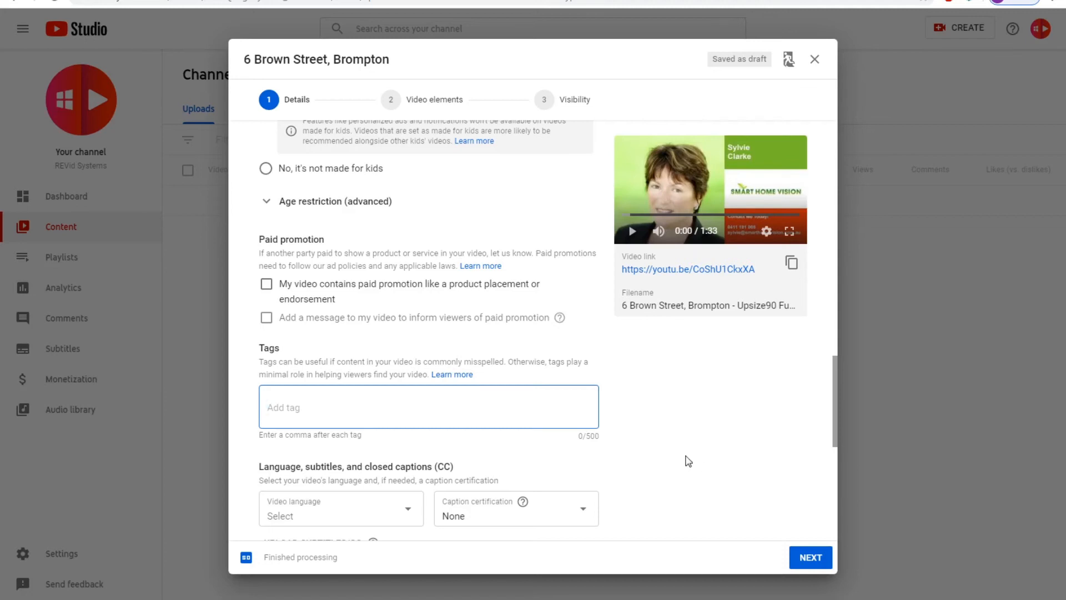
{"action": "type", "text": "rea"}
{"action": "type", "text": "lestate,"}
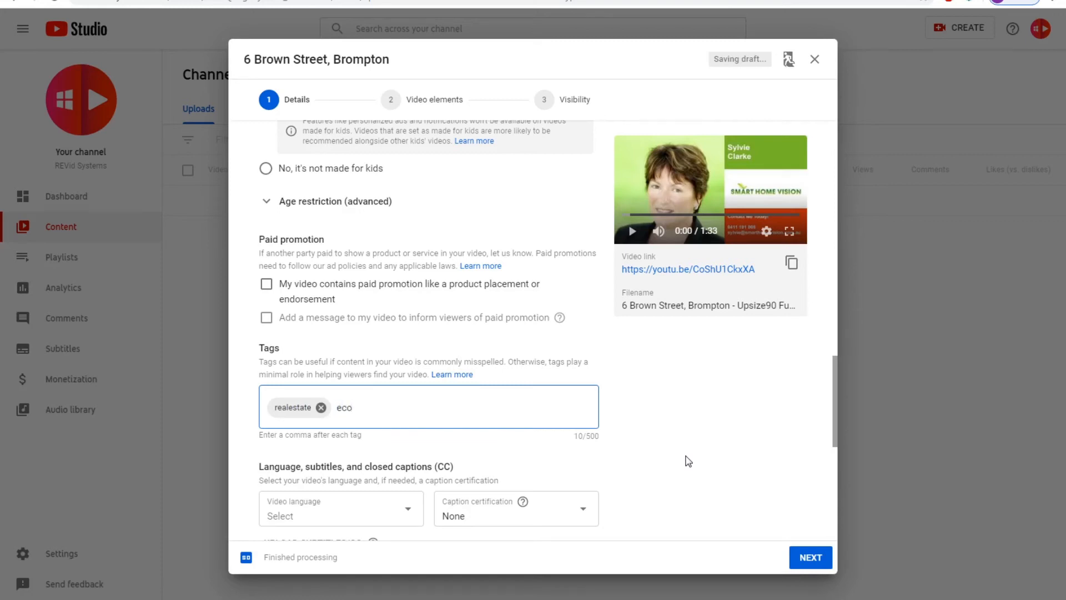
{"action": "type", "text": "ecohomes,Br"}
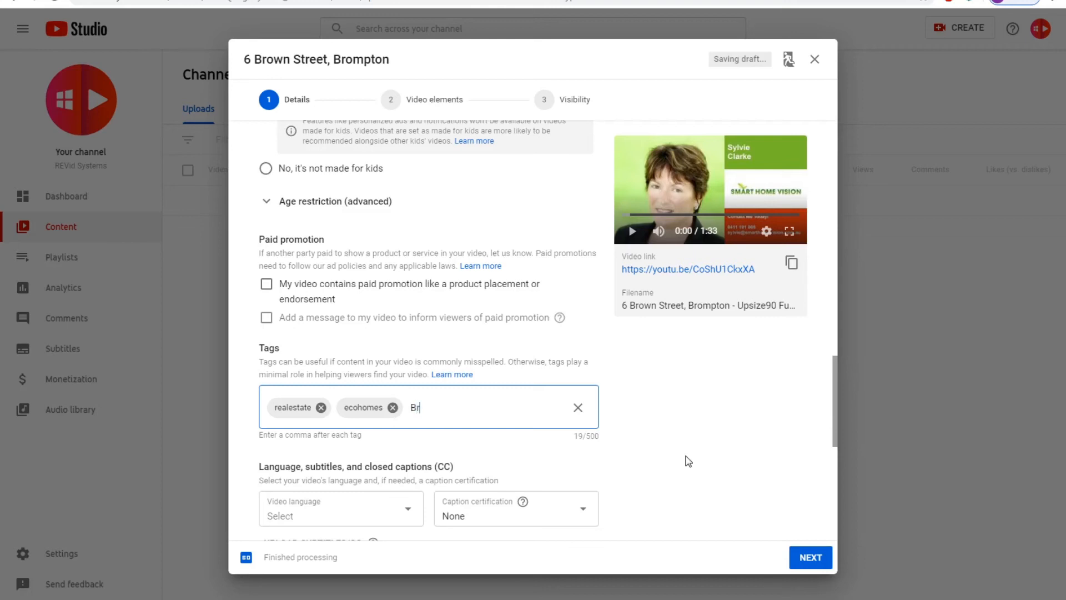
{"action": "type", "text": "ompton,"}
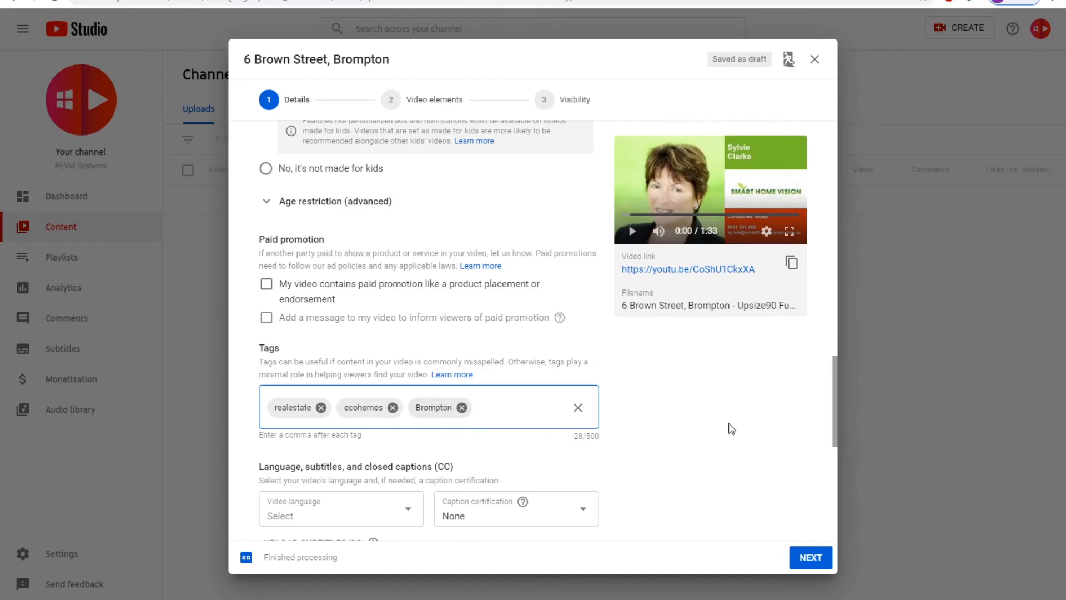
Scroll through the rest of Details and advance to the Video elements step
{"action": "scroll", "coordinate": [802, 440], "scroll_direction": "down", "scroll_amount": 2}
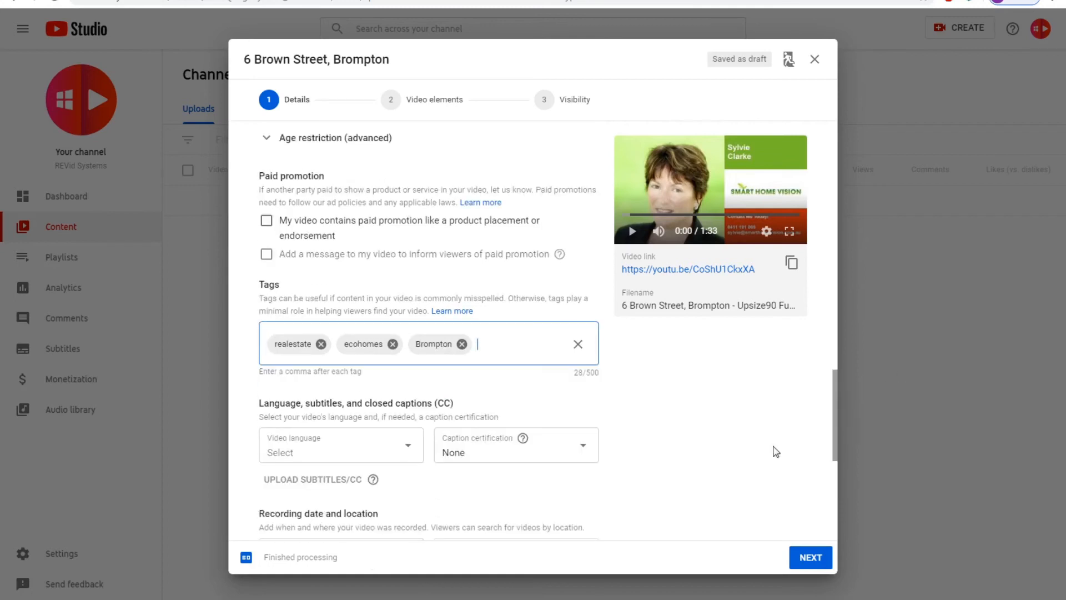
{"action": "scroll", "coordinate": [679, 430], "scroll_direction": "down", "scroll_amount": 3}
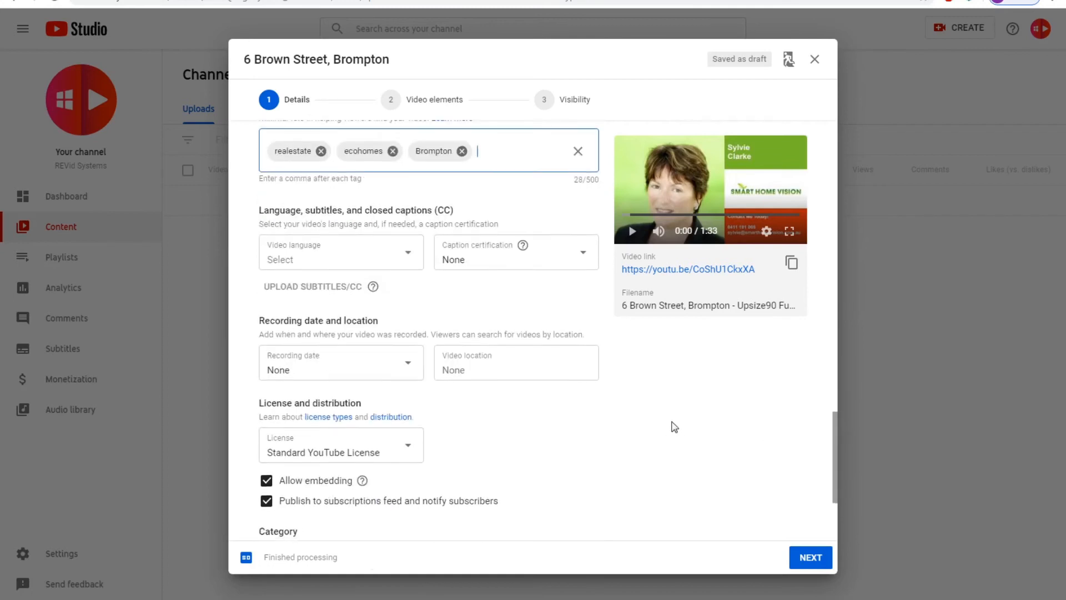
{"action": "scroll", "coordinate": [631, 397], "scroll_direction": "down", "scroll_amount": 2}
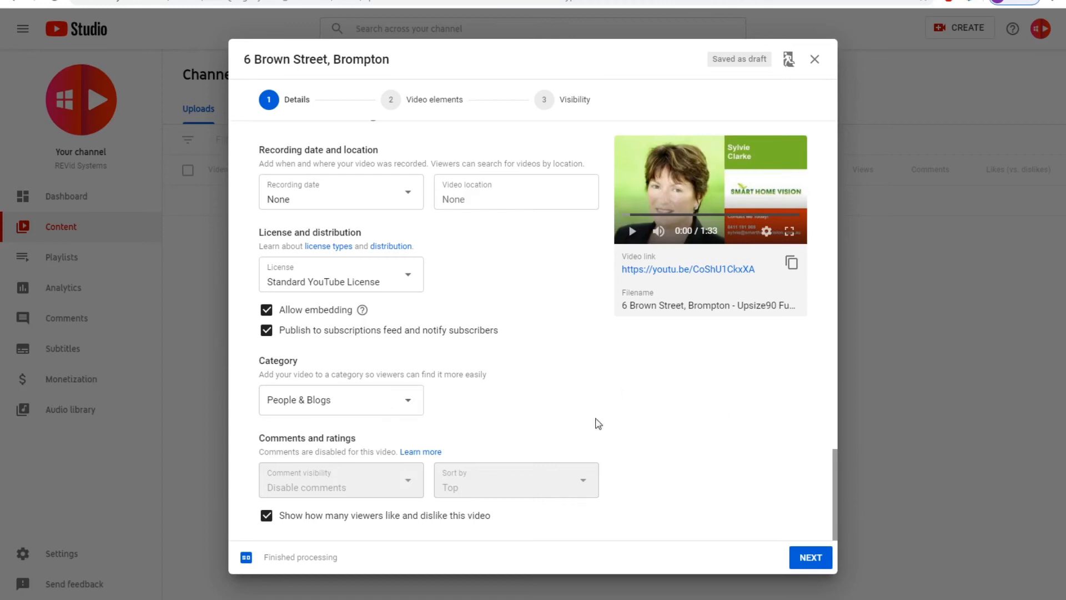
{"action": "left_click", "coordinate": [810, 555]}
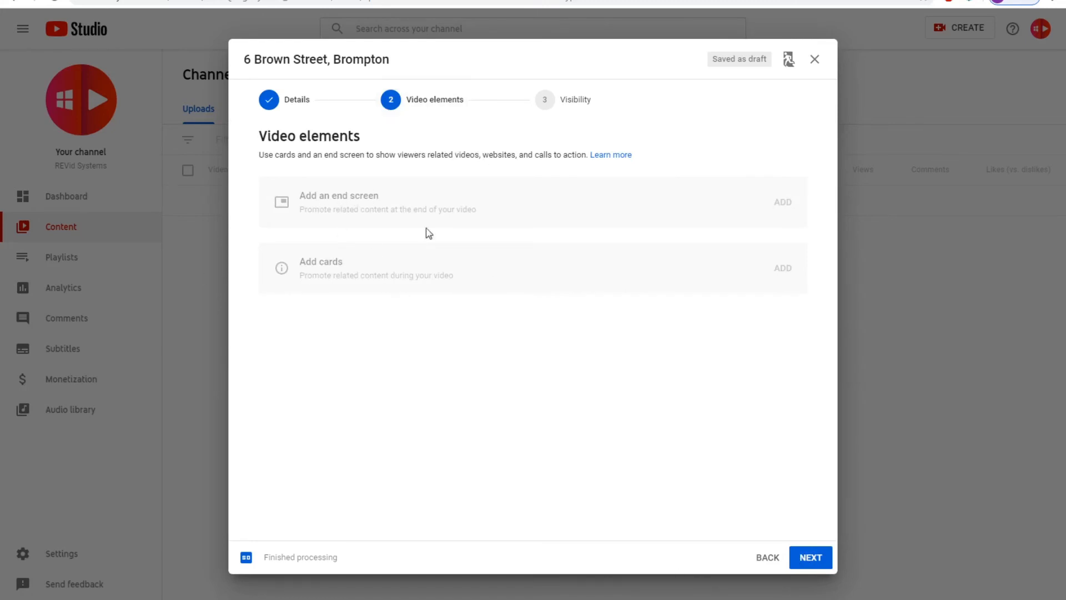
Skip end screen and cards and continue to the Visibility step
{"action": "left_click", "coordinate": [819, 557]}
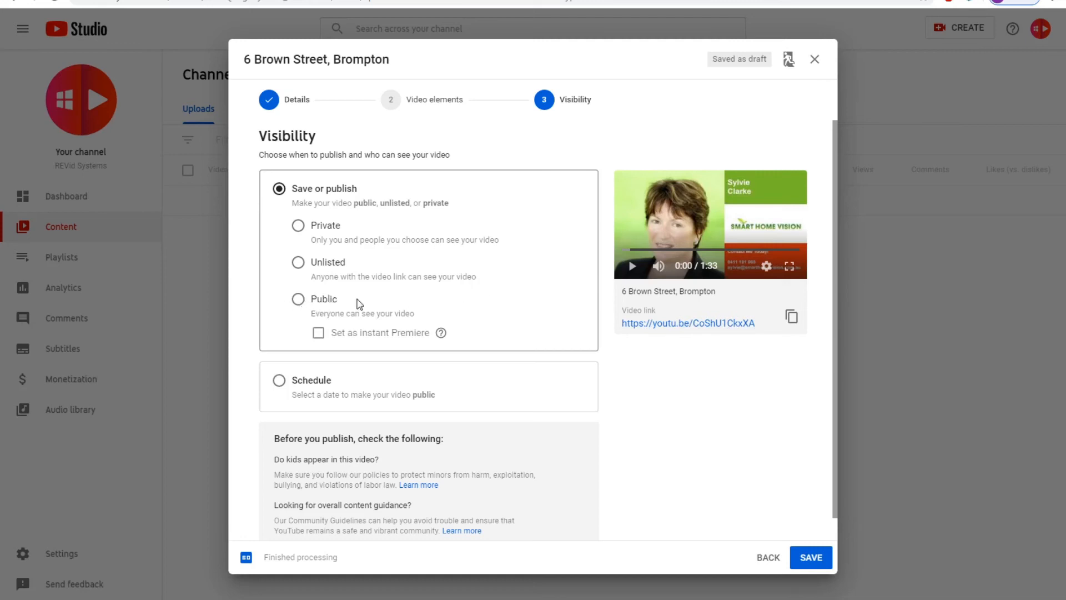
Choose scheduled publishing and set the publish date to May 26, 2020
{"action": "left_click", "coordinate": [298, 300]}
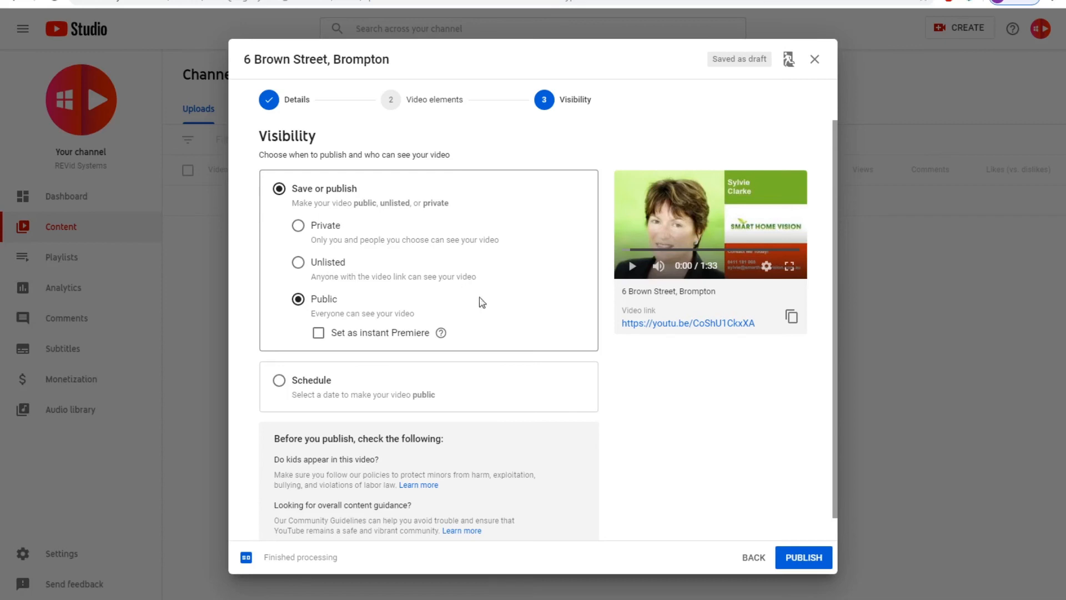
{"action": "left_click", "coordinate": [279, 381]}
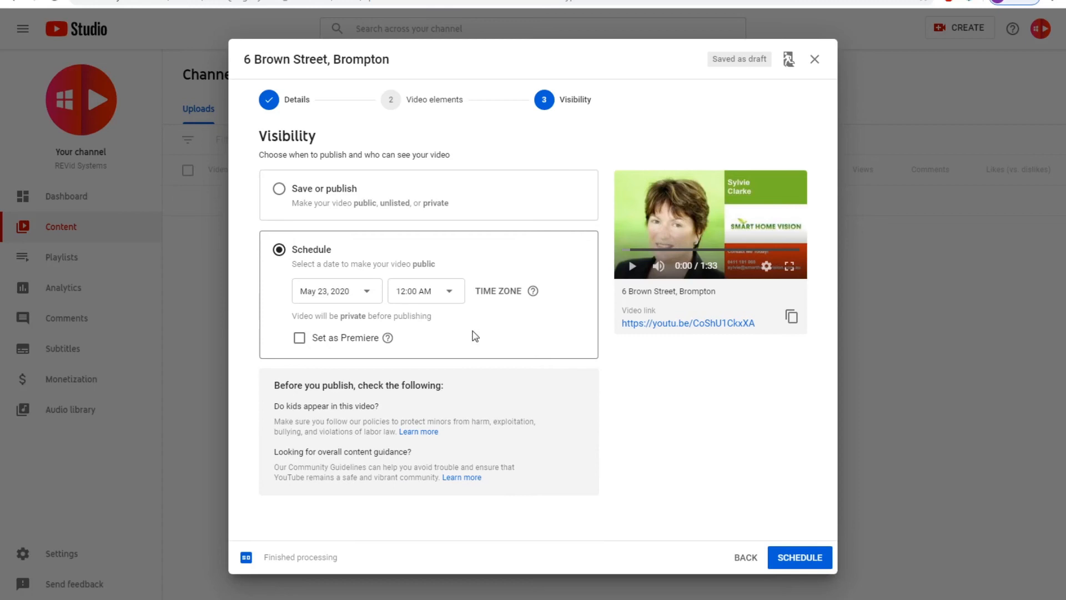
{"action": "left_click", "coordinate": [365, 293]}
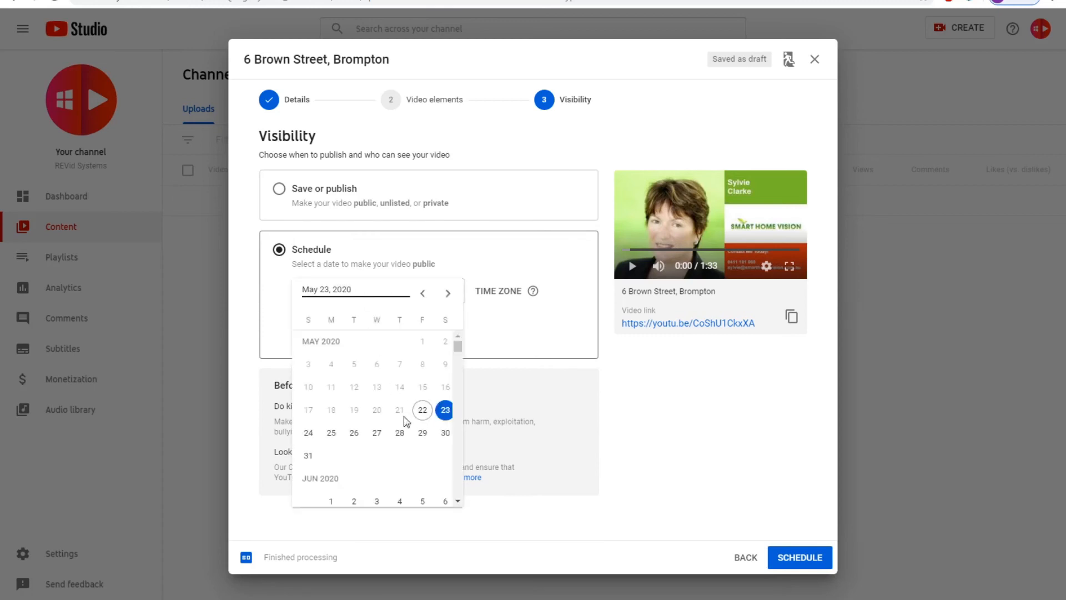
{"action": "left_click", "coordinate": [354, 432]}
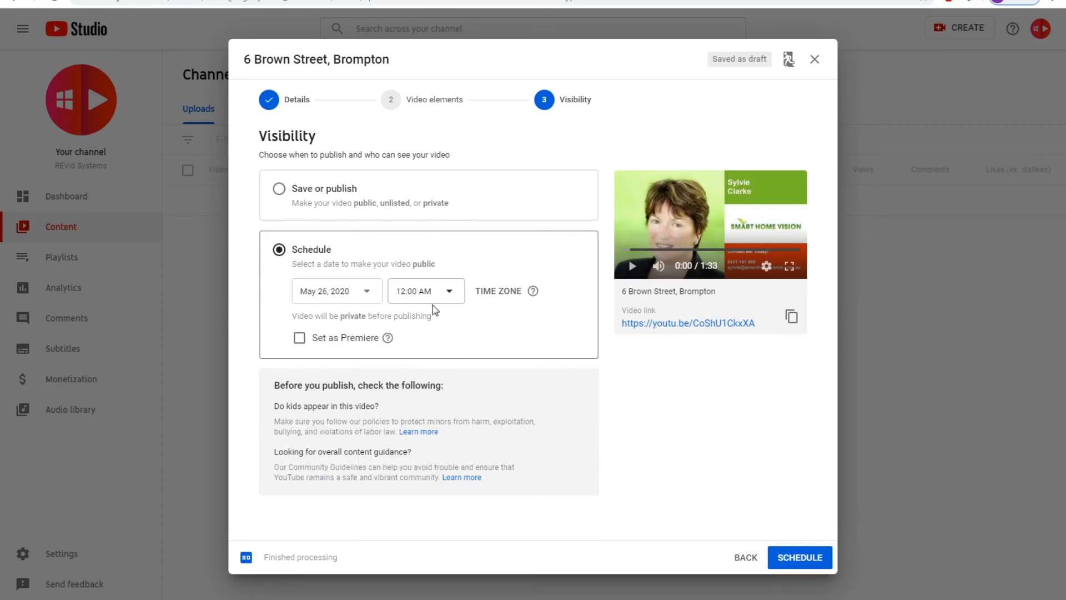
Set the publish time to 9:00 AM and confirm the schedule
{"action": "left_click", "coordinate": [441, 291]}
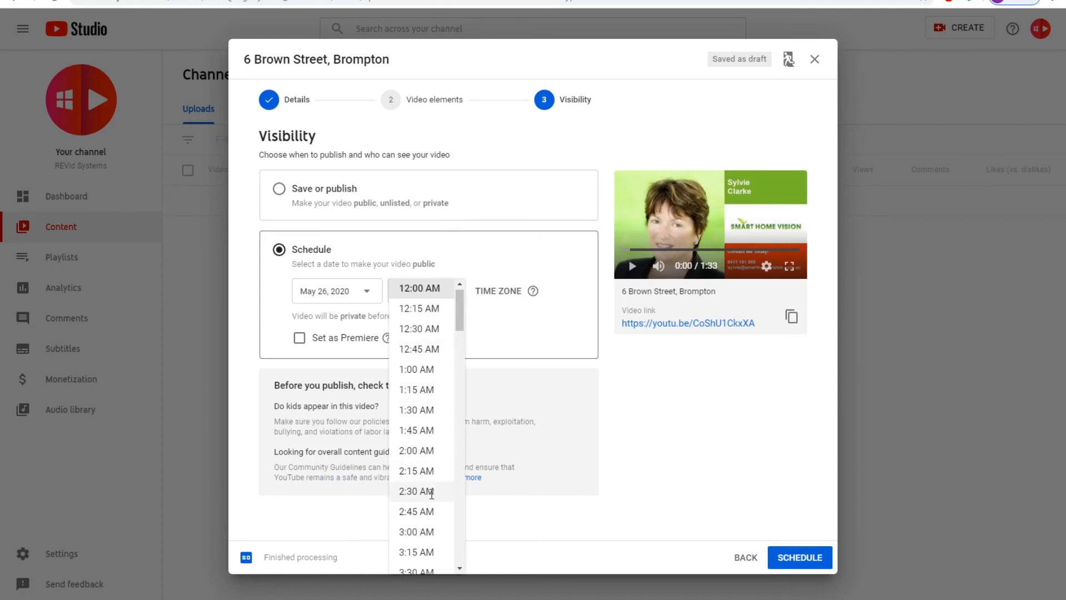
{"action": "left_click_drag", "start_coordinate": [460, 312], "coordinate": [462, 350]}
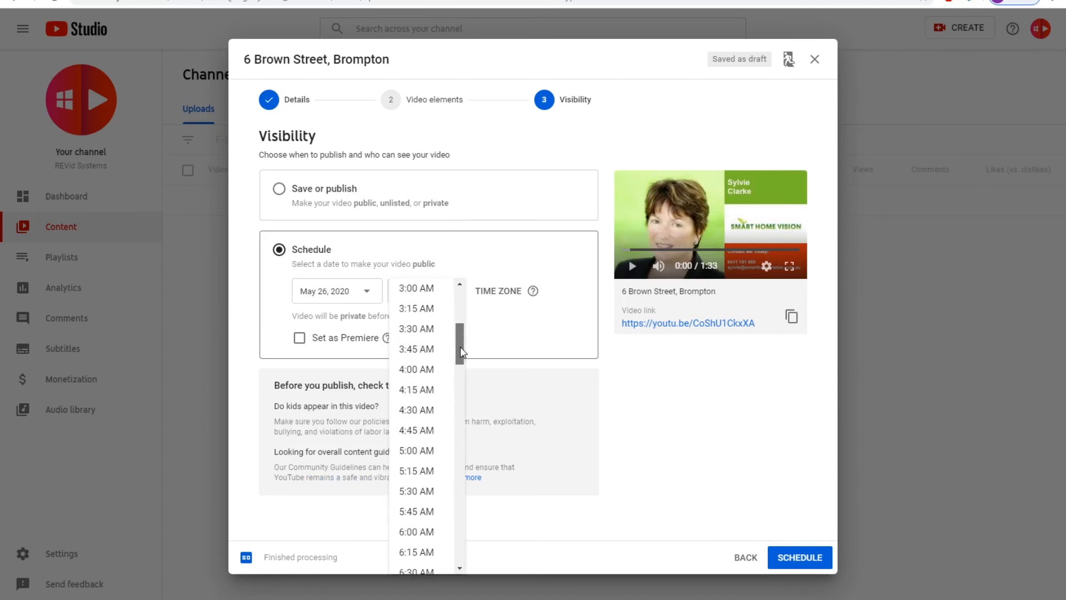
{"action": "scroll", "coordinate": [430, 453], "scroll_direction": "down", "scroll_amount": 2}
{"action": "scroll", "coordinate": [420, 487], "scroll_direction": "down", "scroll_amount": 3}
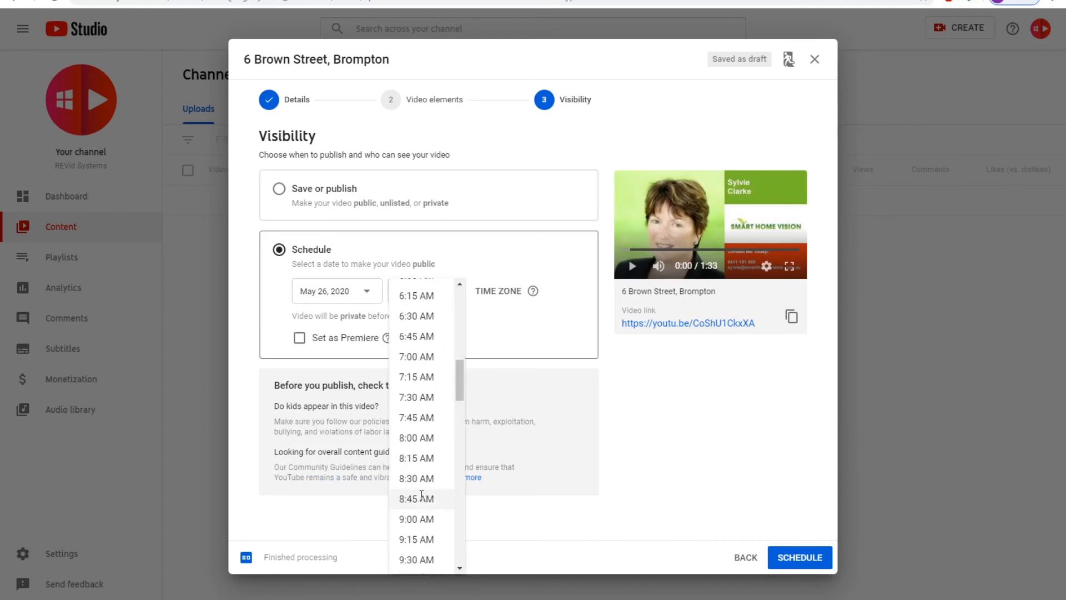
{"action": "left_click", "coordinate": [413, 458]}
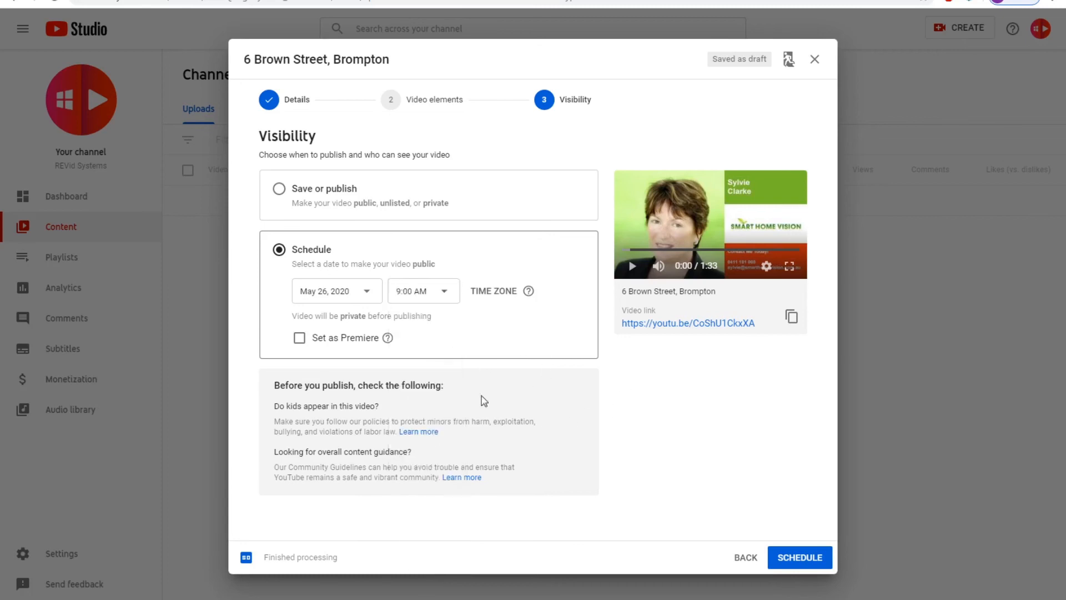
{"action": "left_click", "coordinate": [808, 562]}
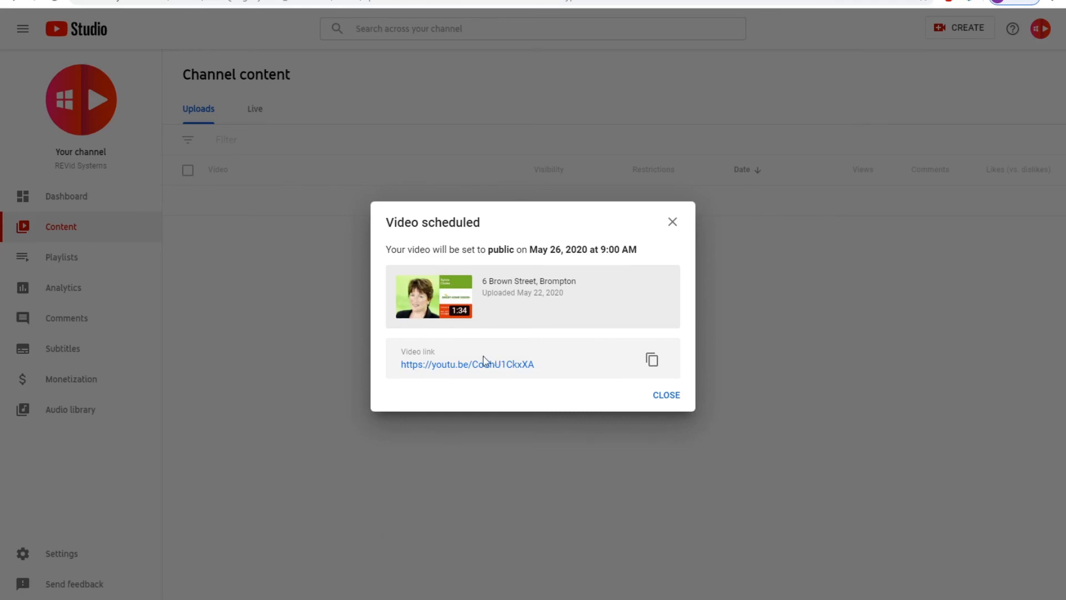
Copy the scheduled video's link from the Video scheduled dialog
{"action": "left_click", "coordinate": [653, 360]}
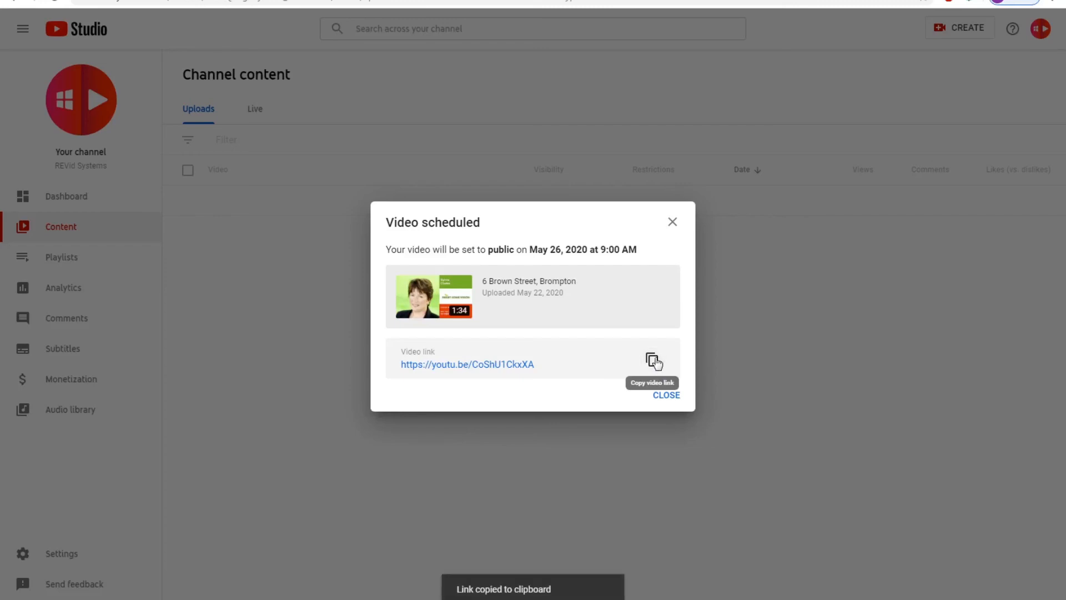
{"action": "left_click_drag", "start_coordinate": [535, 367], "coordinate": [388, 368]}
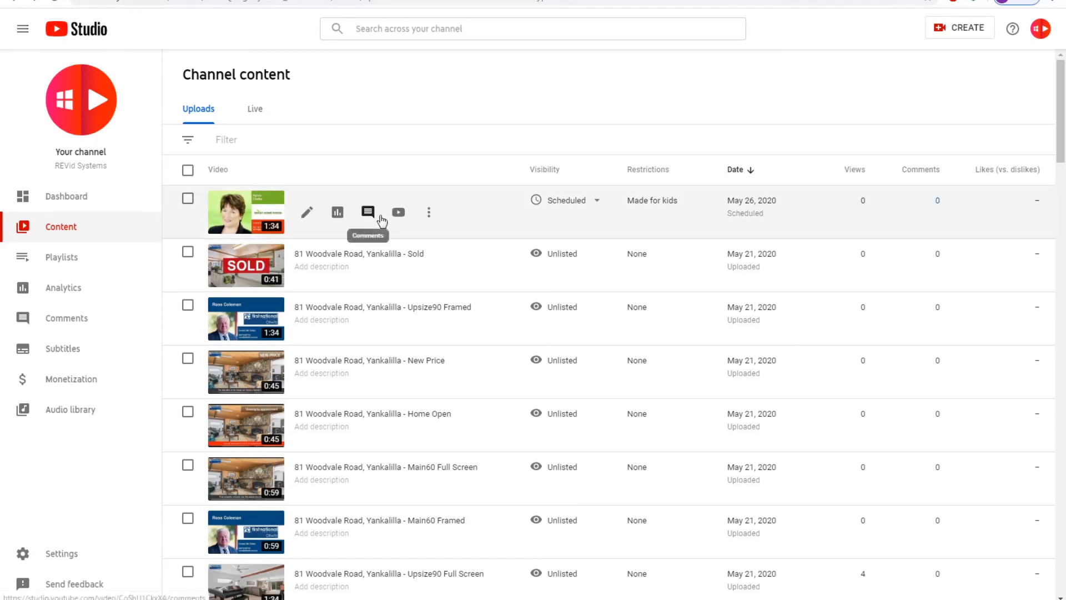
{"action": "left_click", "coordinate": [308, 214]}
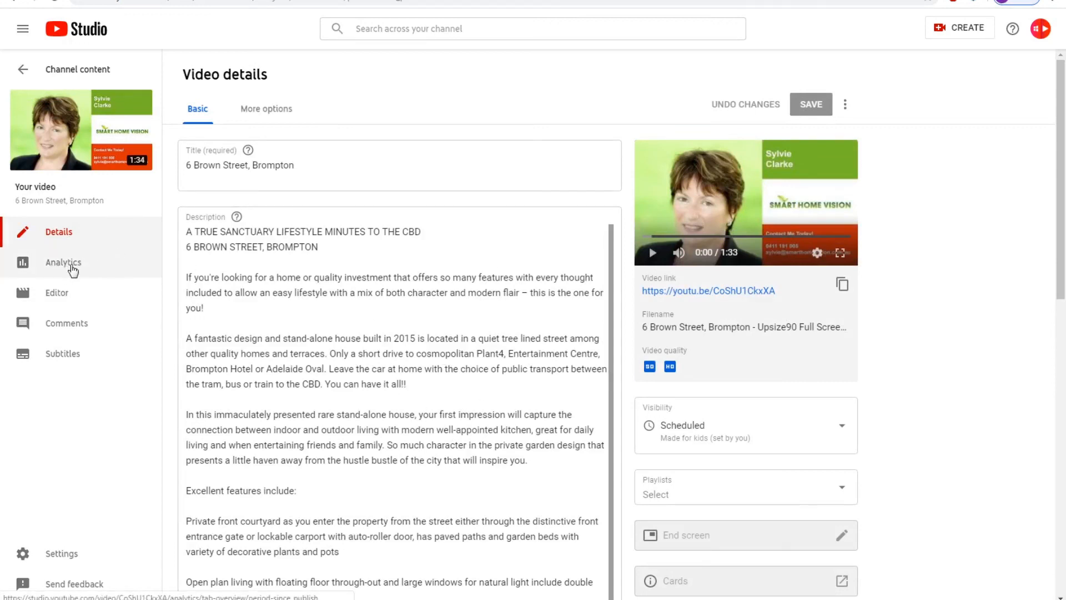
{"action": "left_click", "coordinate": [72, 270]}
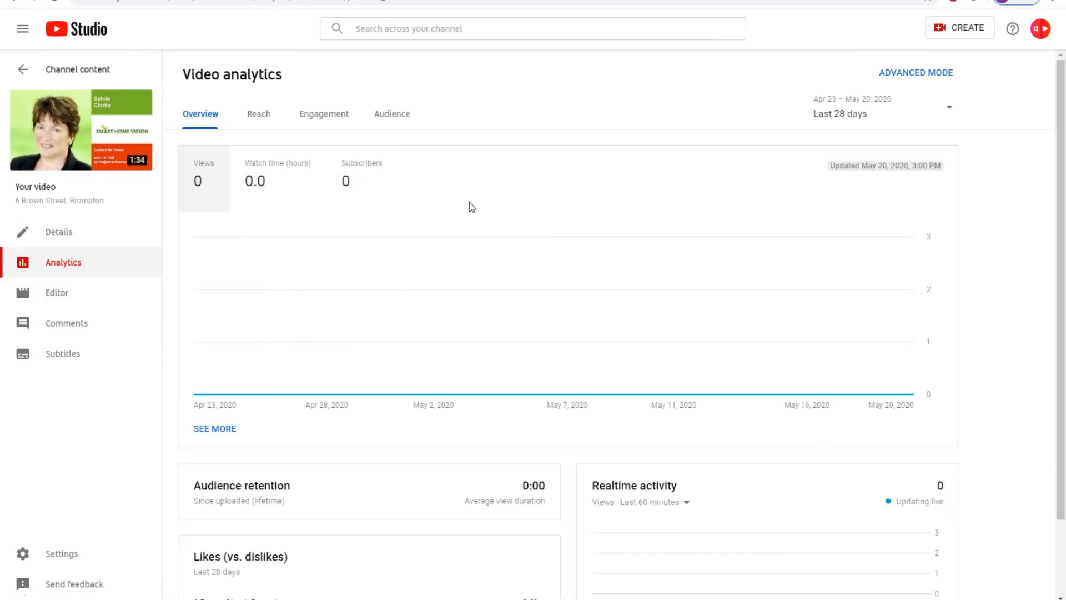
{"action": "left_click", "coordinate": [10, 3]}
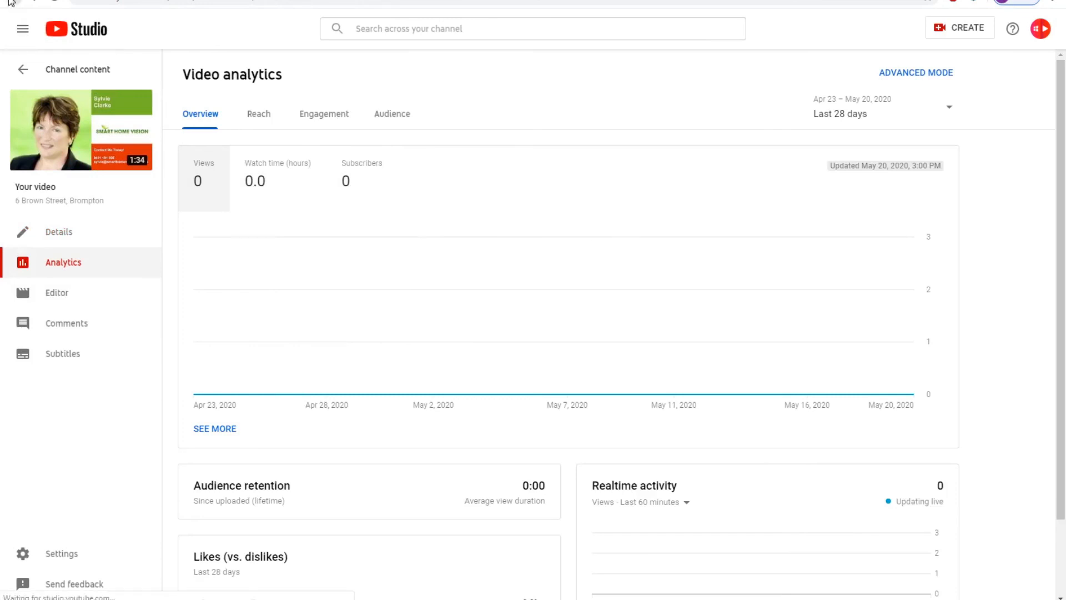
{"action": "left_click", "coordinate": [10, 3]}
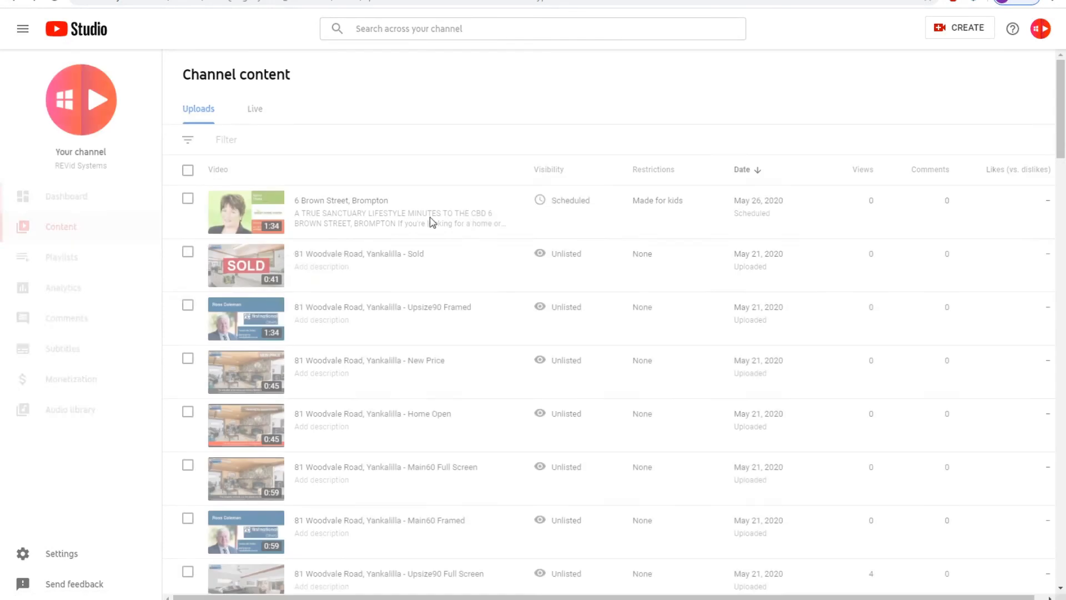
View the channel Analytics and Your top videos, then switch to the REVid tab
{"action": "left_click", "coordinate": [68, 293]}
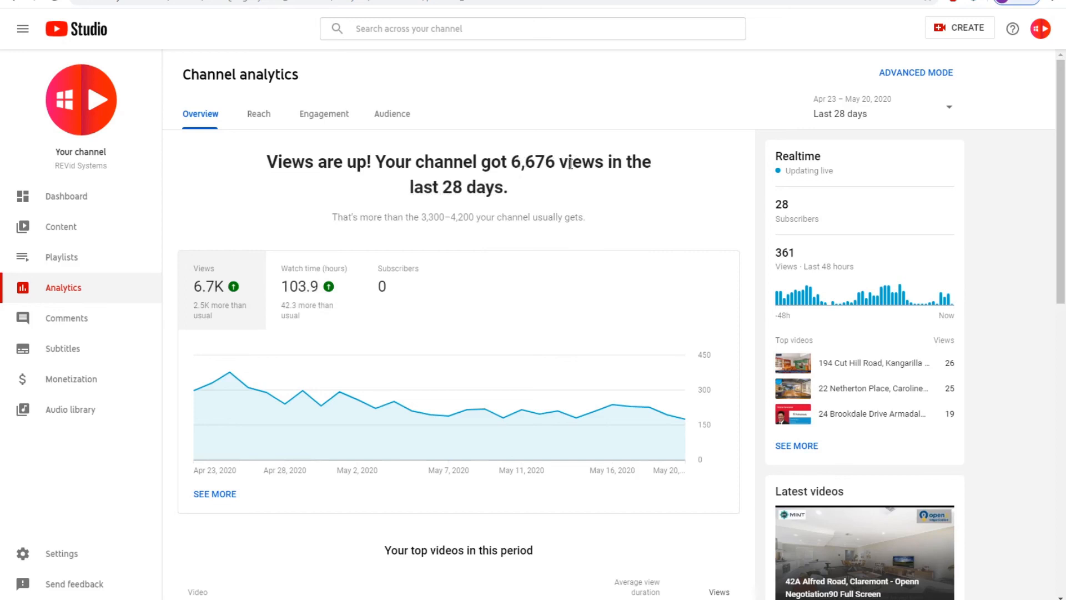
{"action": "scroll", "coordinate": [638, 218], "scroll_direction": "down", "scroll_amount": 5}
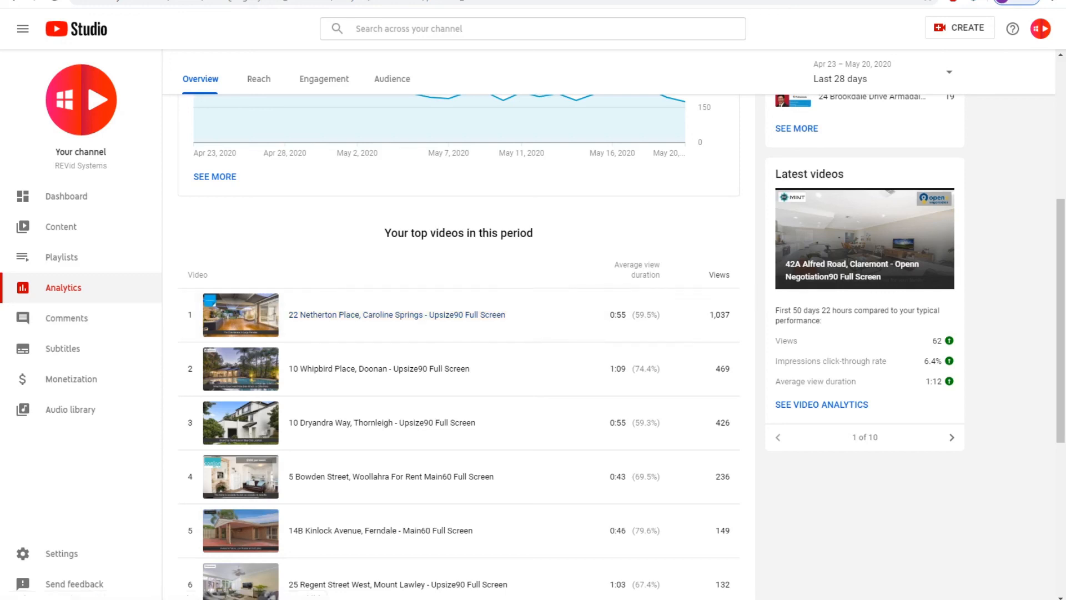
{"action": "key", "text": "ctrl+Tab"}
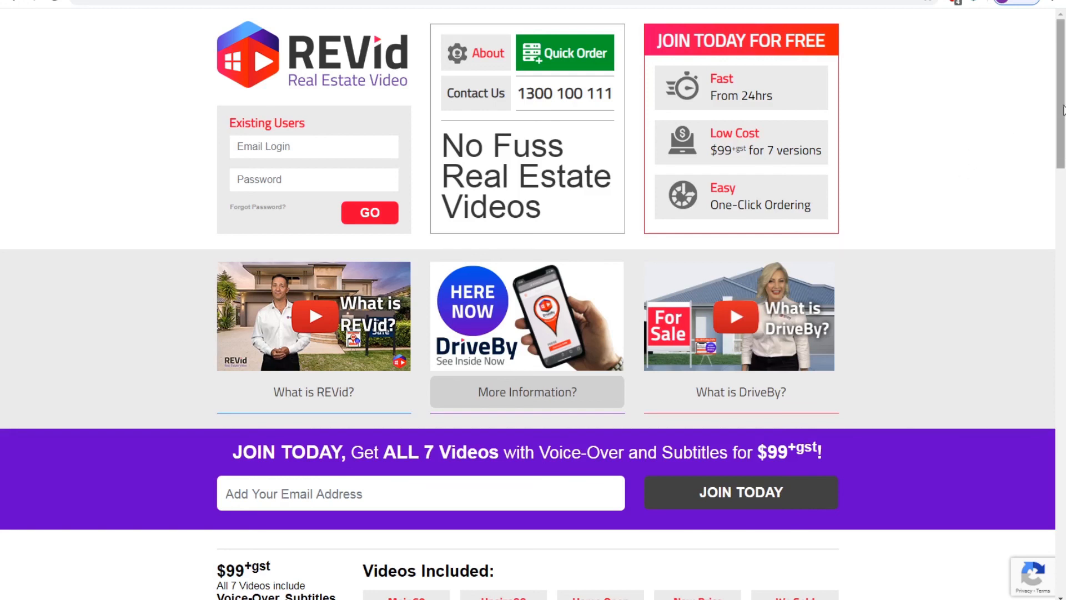
Open Tips and Hints from the REVid footer and scroll through its five PDF guides
{"action": "scroll", "coordinate": [1049, 233], "scroll_direction": "down", "scroll_amount": 8}
{"action": "scroll", "coordinate": [1048, 233], "scroll_direction": "down", "scroll_amount": 20}
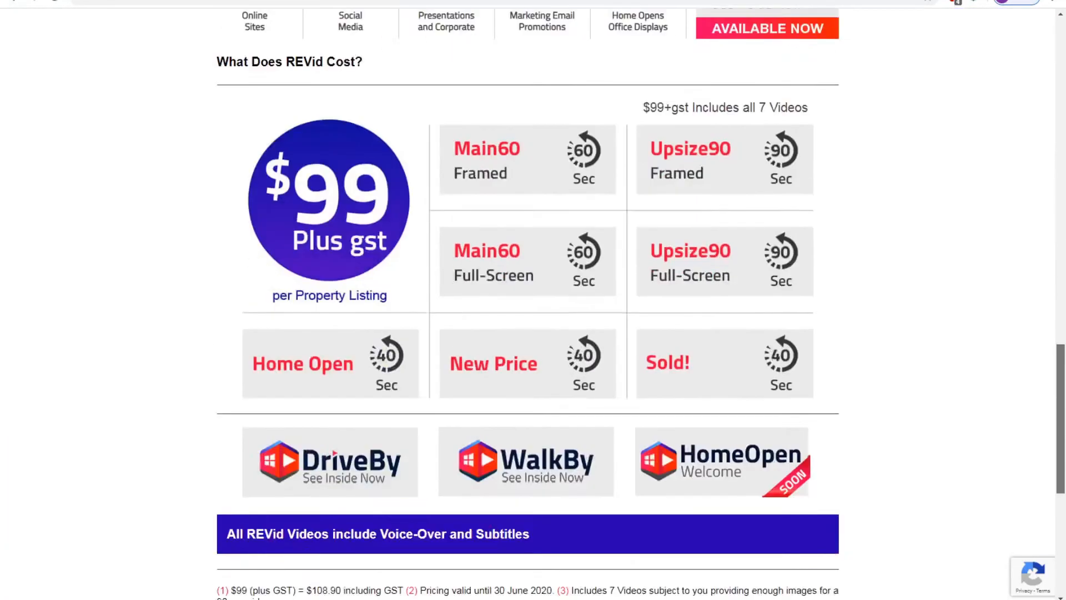
{"action": "left_click", "coordinate": [516, 513]}
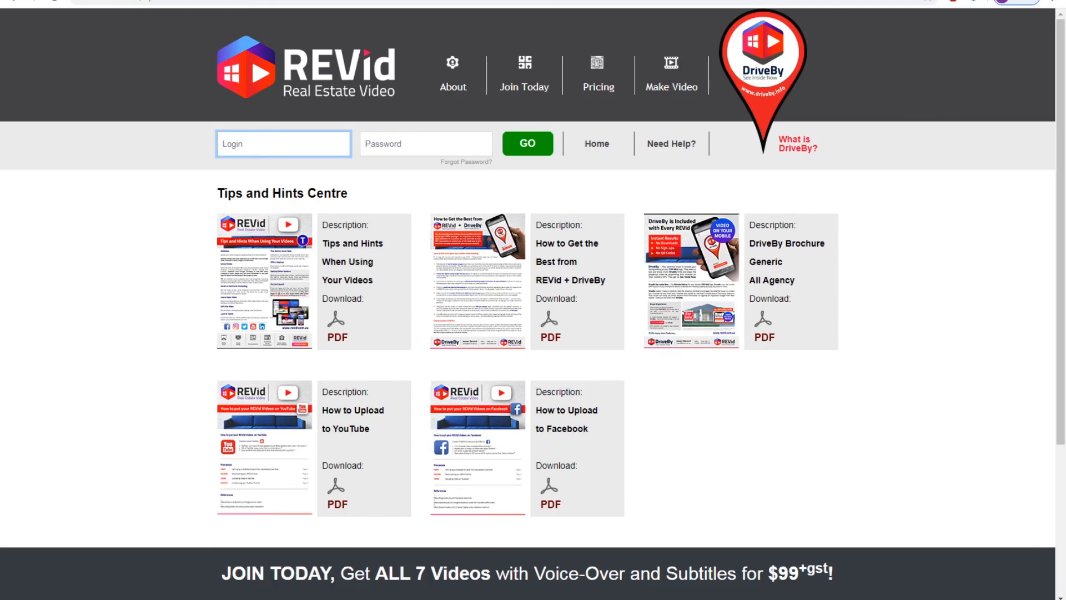
{"action": "scroll", "coordinate": [1061, 229], "scroll_direction": "down", "scroll_amount": 2}
{"action": "left_click_drag", "start_coordinate": [1061, 229], "coordinate": [1061, 410]}
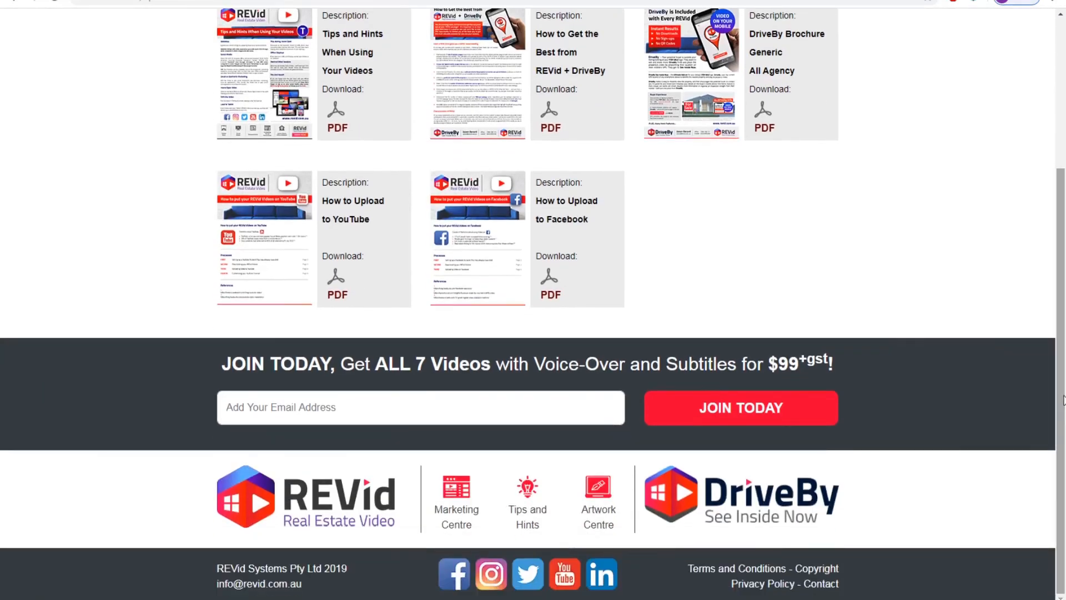